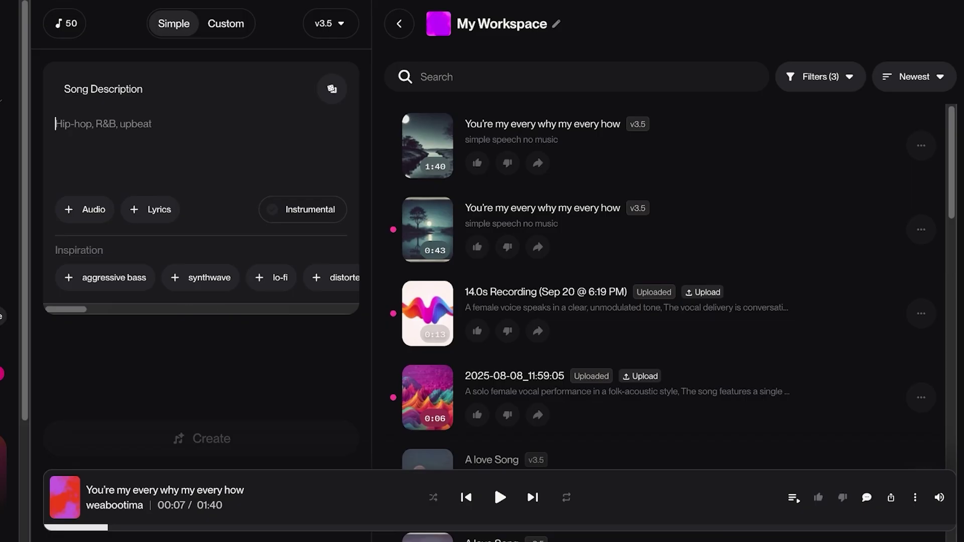
Switch to the Custom form and keep v3.5 selected after reviewing the model versions.
{"action": "left_click", "coordinate": [225, 23]}
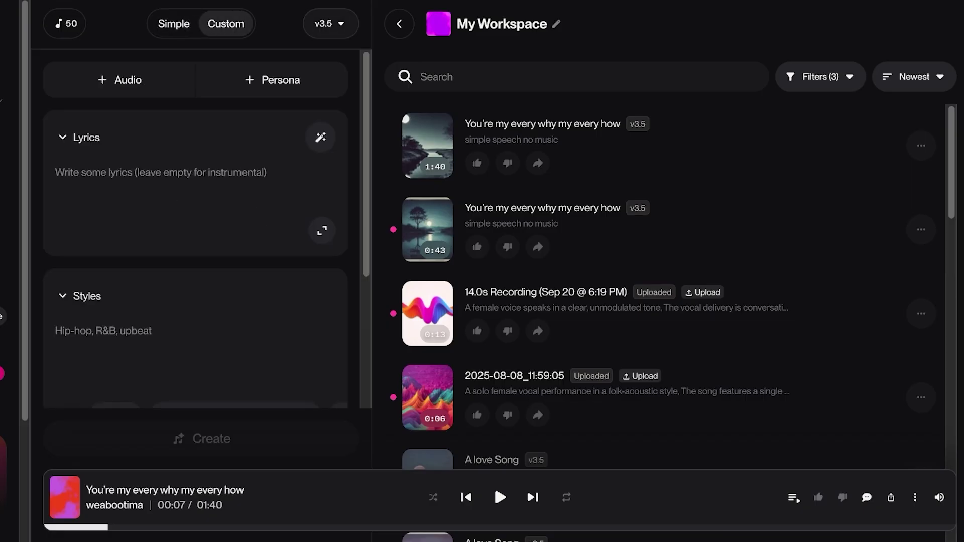
{"action": "left_click", "coordinate": [329, 24]}
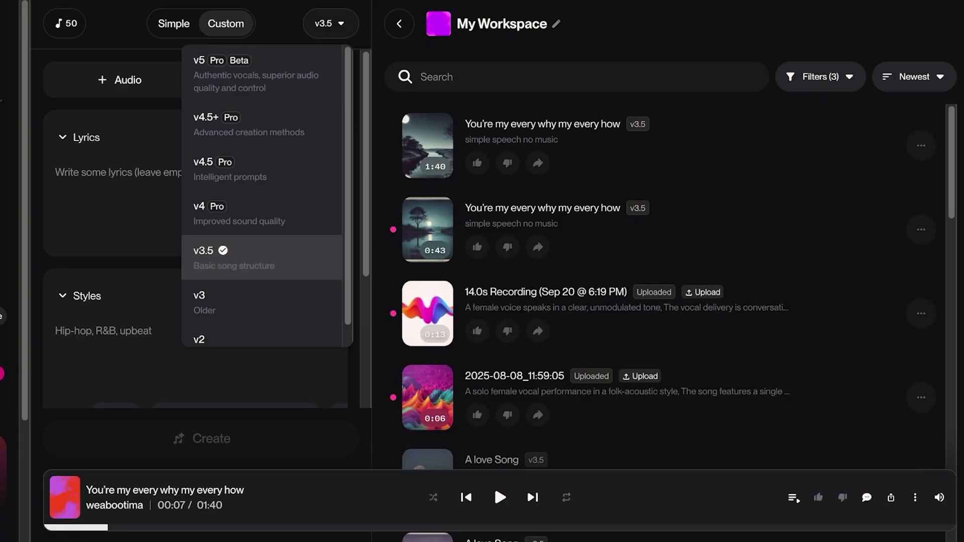
{"action": "left_click", "coordinate": [262, 257]}
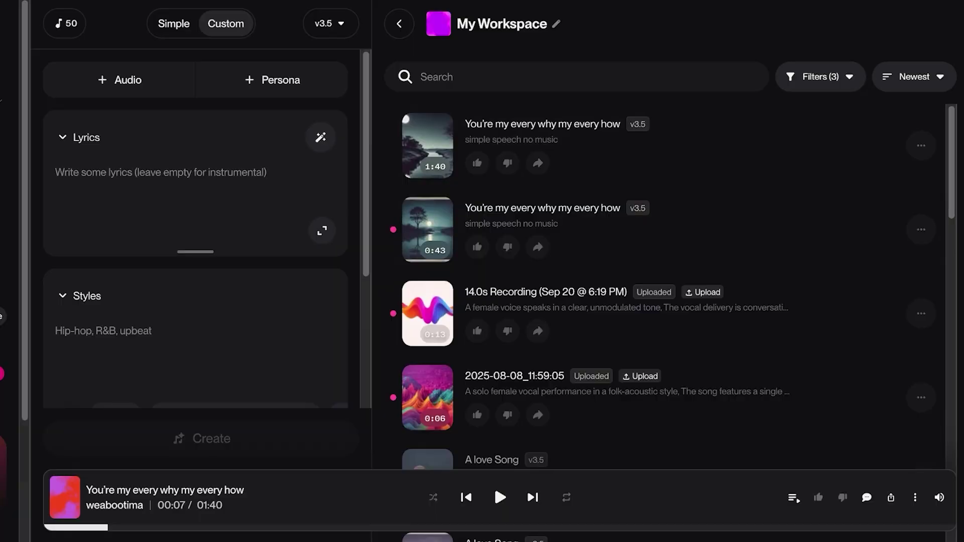
Upload 'Fly Me To The Moon' through + Audio, then trim, preview and save the clip.
{"action": "left_click", "coordinate": [120, 81]}
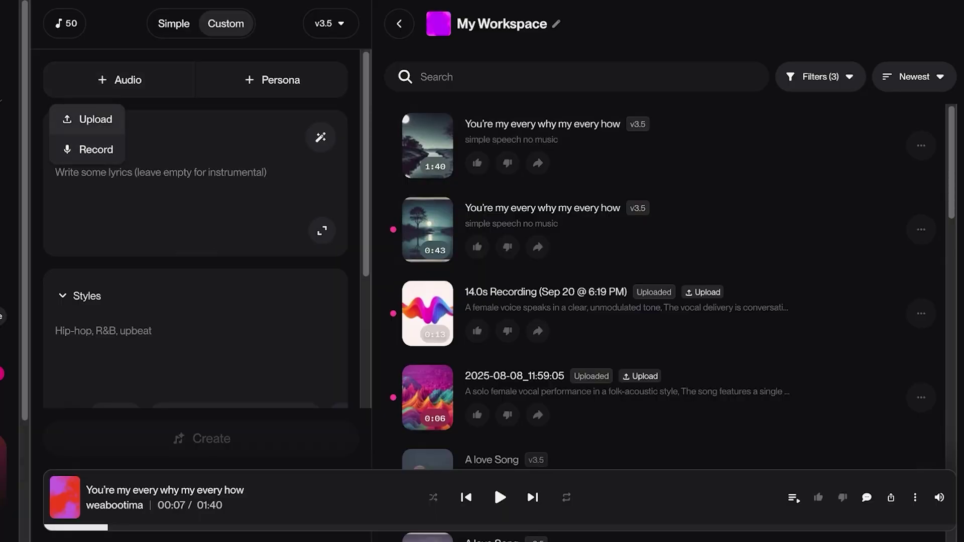
{"action": "left_click", "coordinate": [87, 119]}
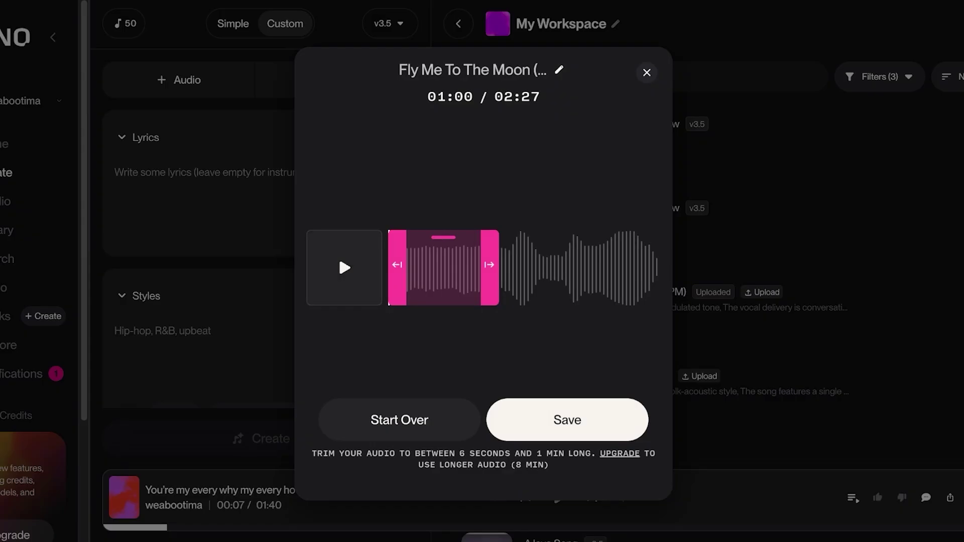
{"action": "left_click", "coordinate": [339, 254]}
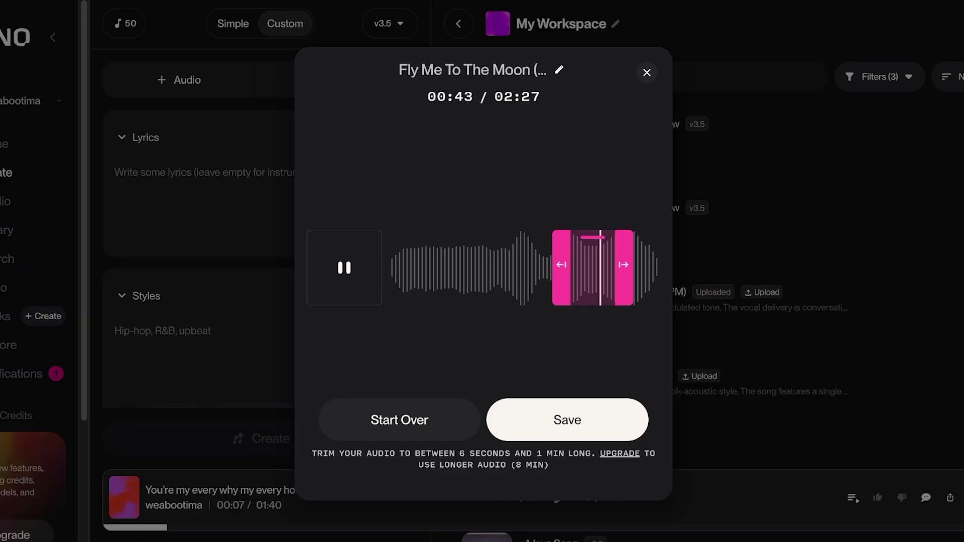
{"action": "left_click", "coordinate": [568, 420]}
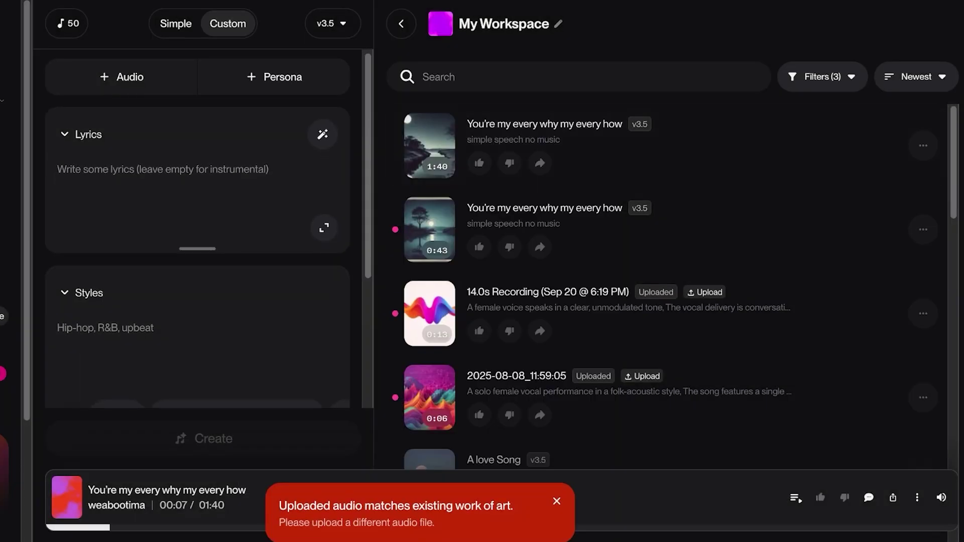
{"action": "scroll", "coordinate": [196, 265], "scroll_direction": "down", "scroll_amount": 5}
{"action": "scroll", "coordinate": [196, 226], "scroll_direction": "up", "scroll_amount": 5}
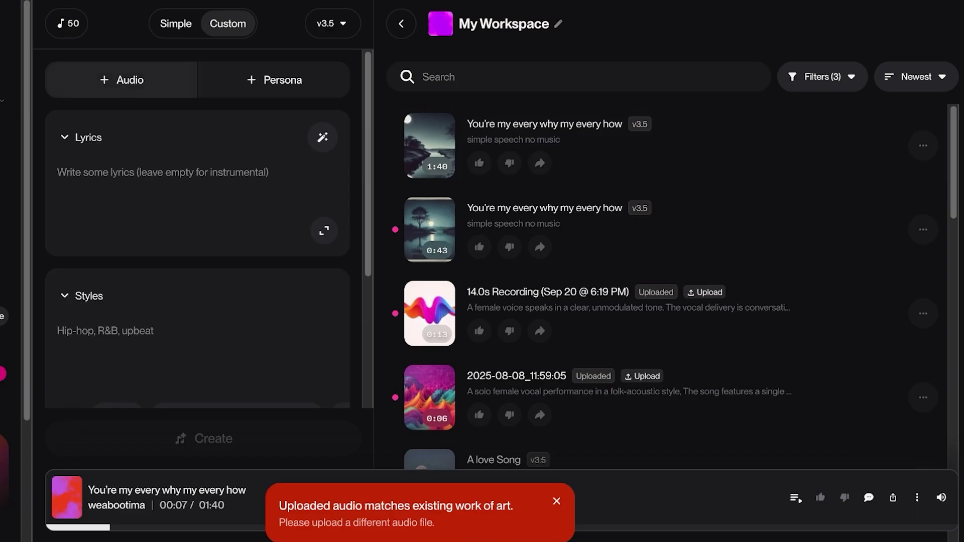
{"action": "left_click", "coordinate": [121, 81]}
{"action": "left_click", "coordinate": [114, 172]}
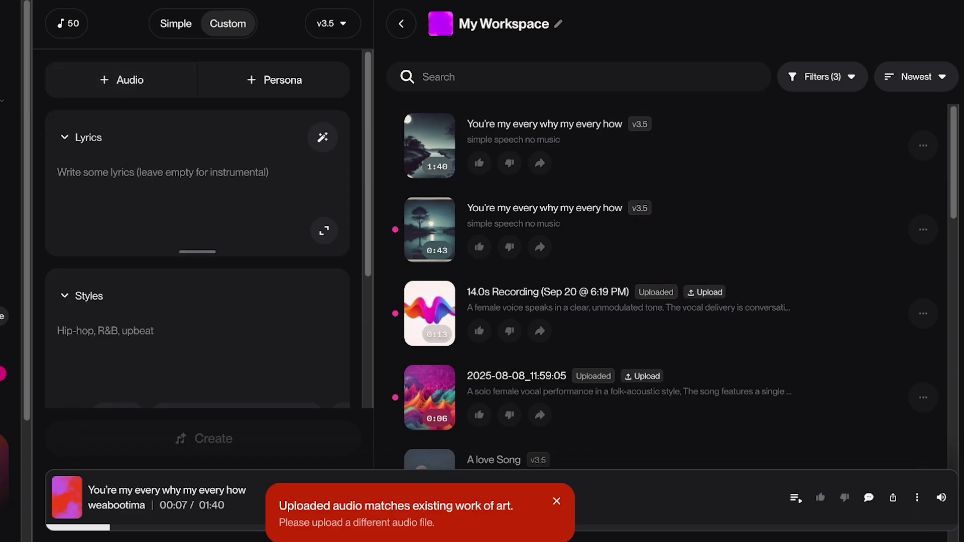
{"action": "left_click", "coordinate": [120, 81]}
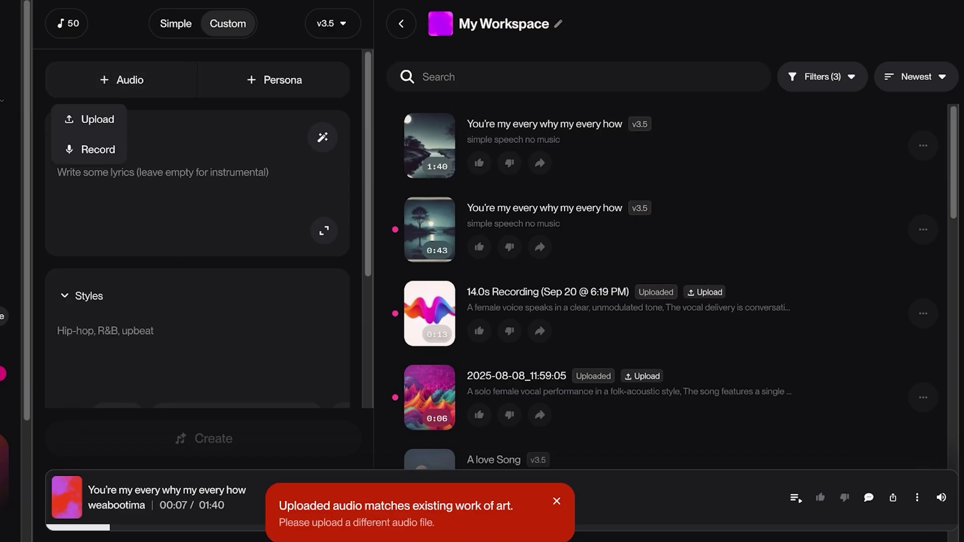
{"action": "key", "text": "Escape"}
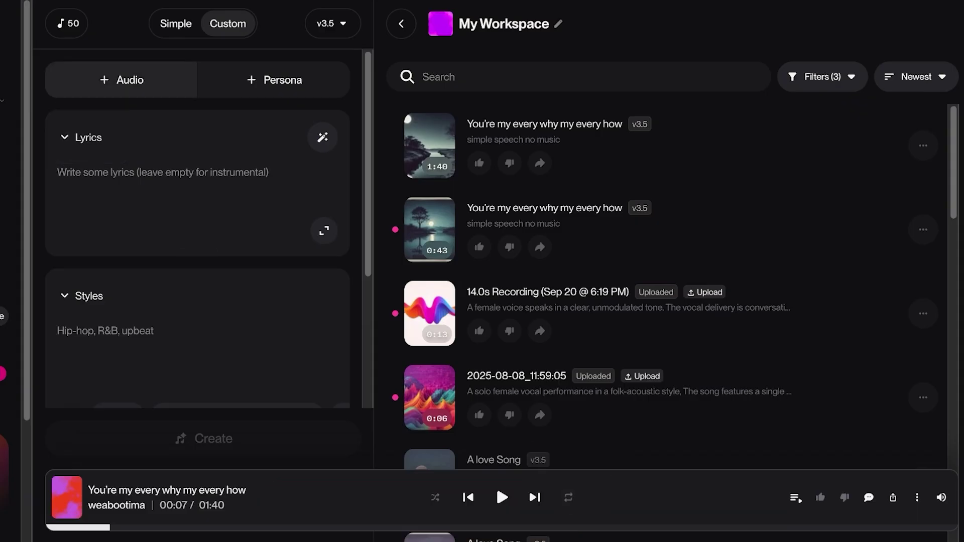
{"action": "left_click", "coordinate": [121, 80]}
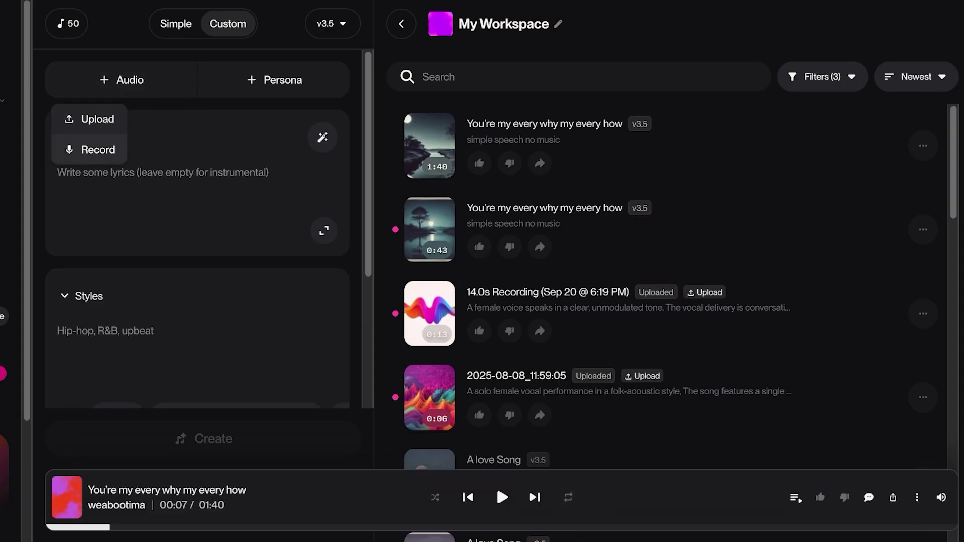
{"action": "key", "text": "Escape"}
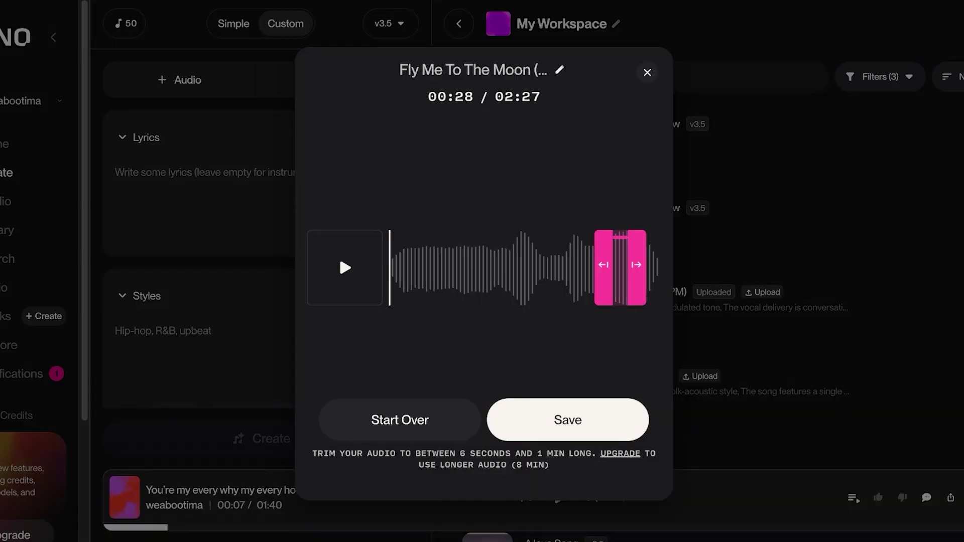
{"action": "left_click", "coordinate": [567, 420]}
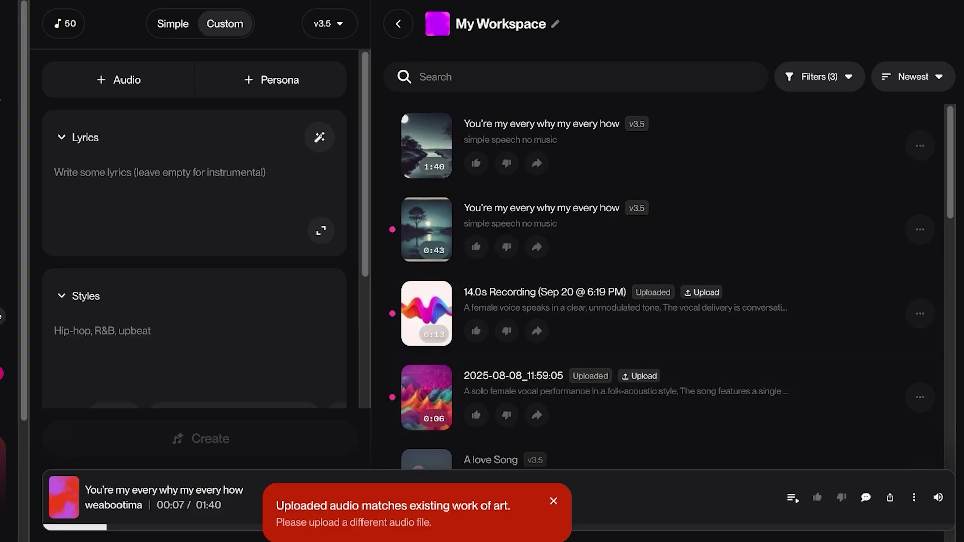
Dismiss the existing-work warning and preview the 43-second song.
{"action": "left_click", "coordinate": [553, 500]}
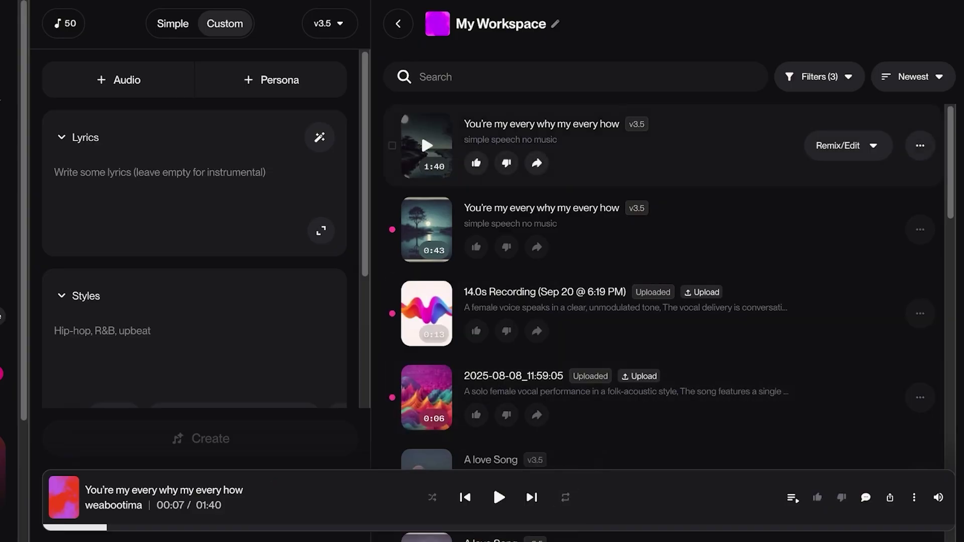
{"action": "mouse_move", "coordinate": [664, 146]}
{"action": "scroll", "coordinate": [420, 132], "scroll_direction": "down", "scroll_amount": 10}
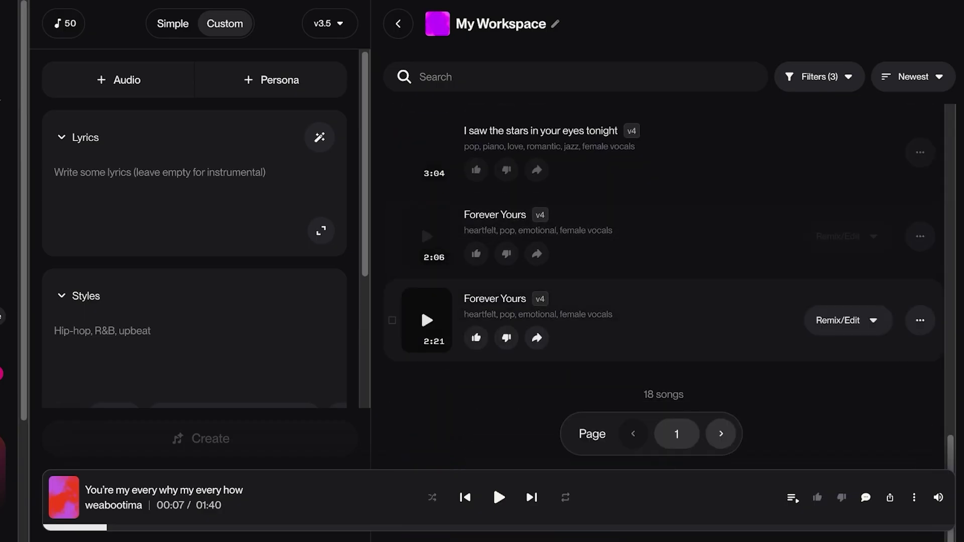
{"action": "scroll", "coordinate": [421, 306], "scroll_direction": "up", "scroll_amount": 10}
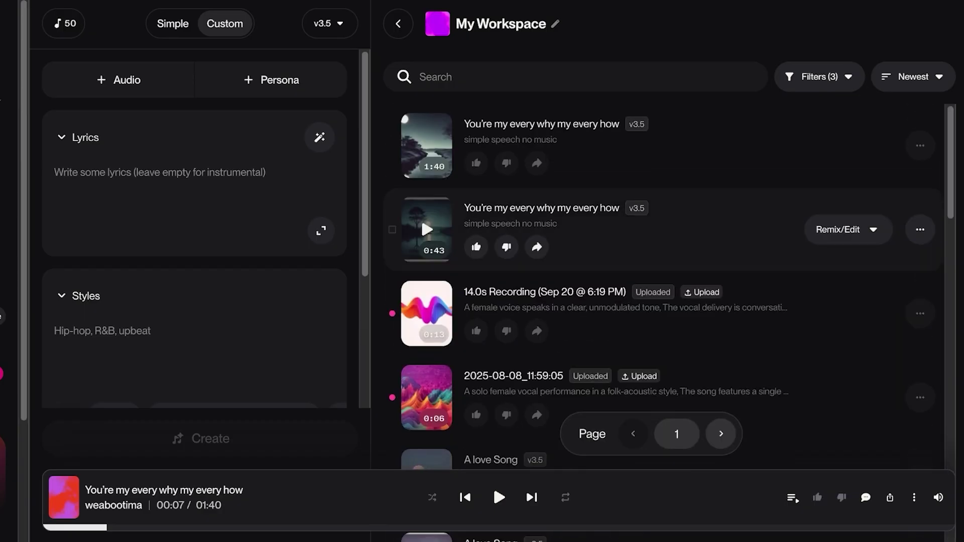
{"action": "left_click", "coordinate": [420, 213]}
{"action": "scroll", "coordinate": [420, 212], "scroll_direction": "down", "scroll_amount": 5}
{"action": "scroll", "coordinate": [420, 156], "scroll_direction": "up", "scroll_amount": 5}
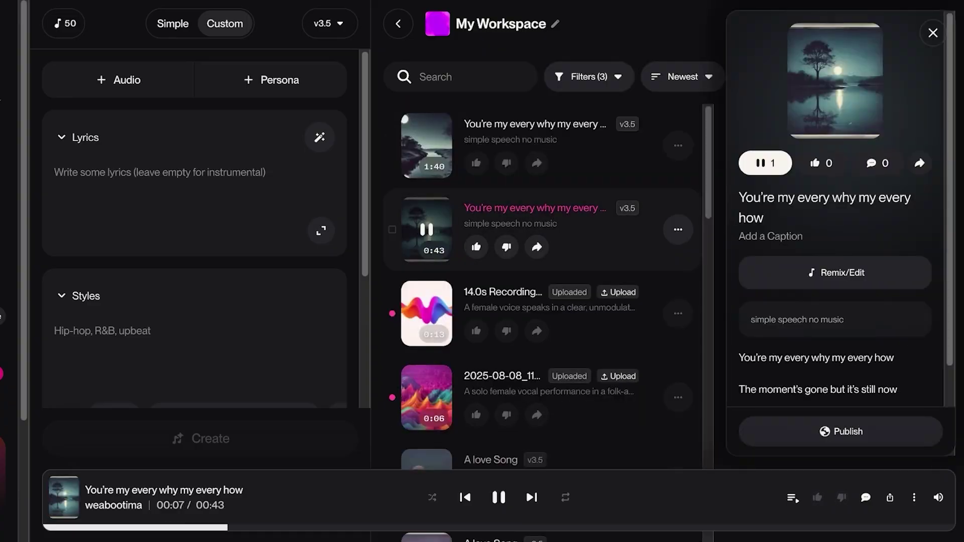
{"action": "left_click", "coordinate": [421, 216]}
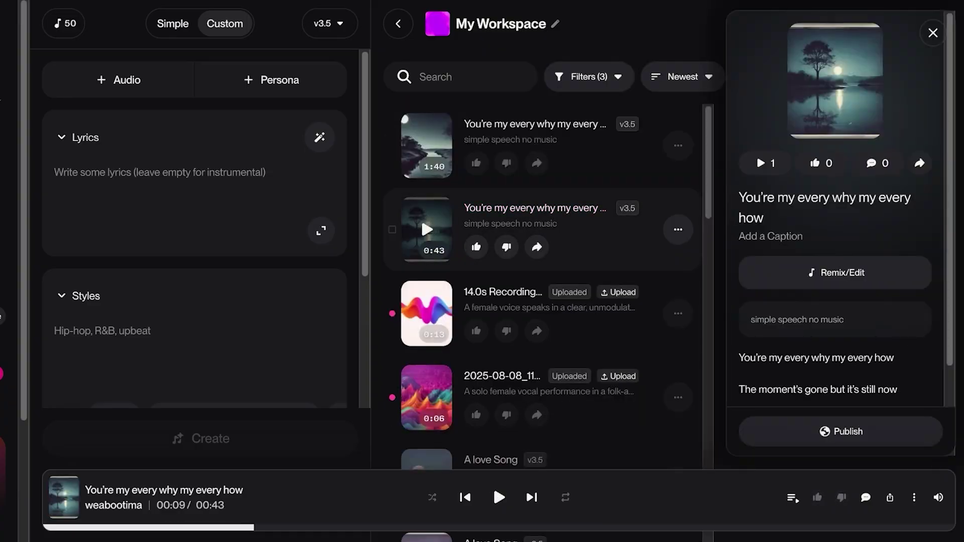
{"action": "left_click", "coordinate": [678, 229]}
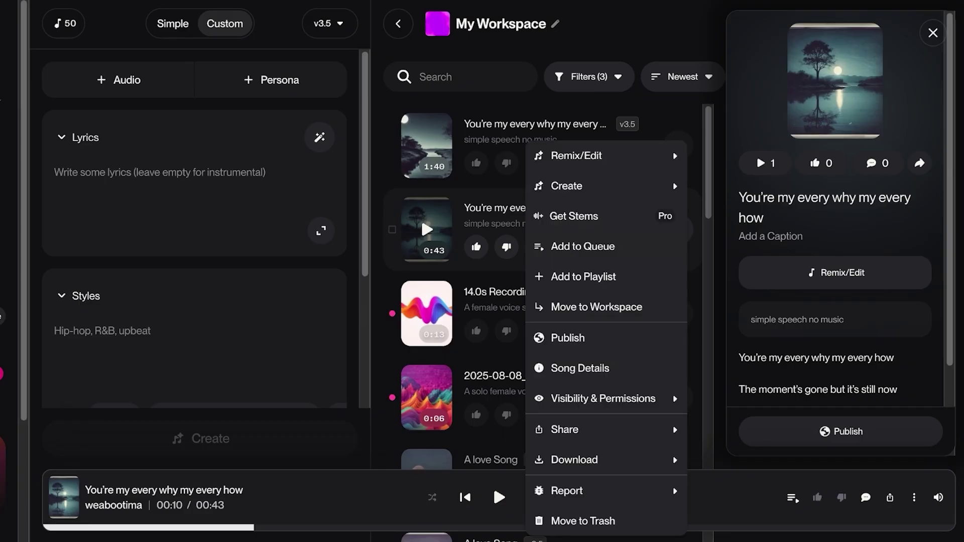
{"action": "key", "text": "Escape"}
Start a cover of the 43-second 'You're my every why my every how' via Remix/Edit.
{"action": "left_click", "coordinate": [118, 80]}
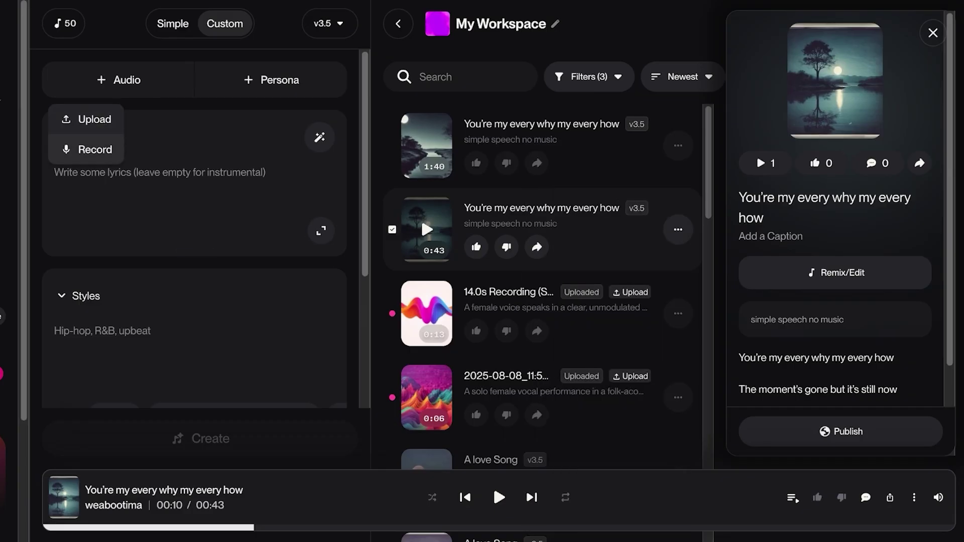
{"action": "left_click", "coordinate": [678, 229]}
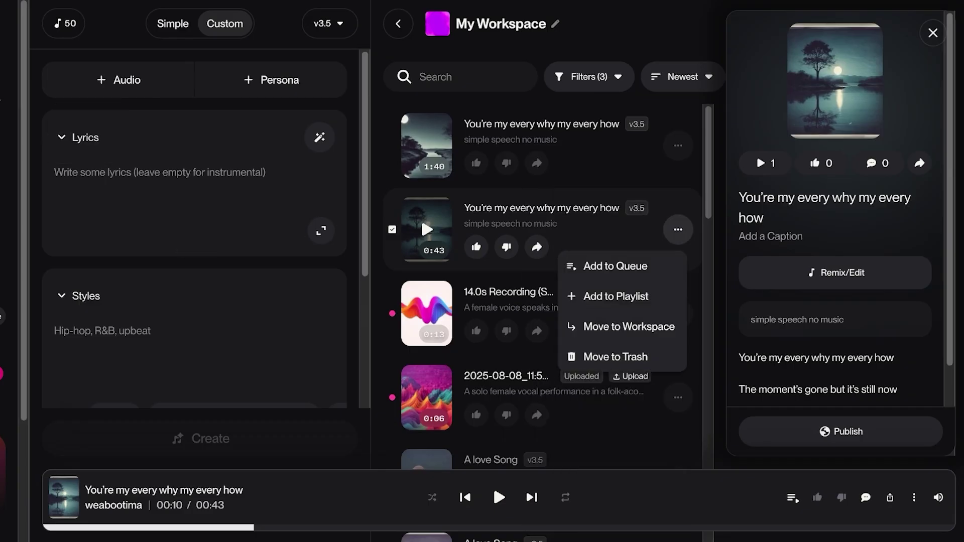
{"action": "scroll", "coordinate": [836, 226], "scroll_direction": "down", "scroll_amount": 3}
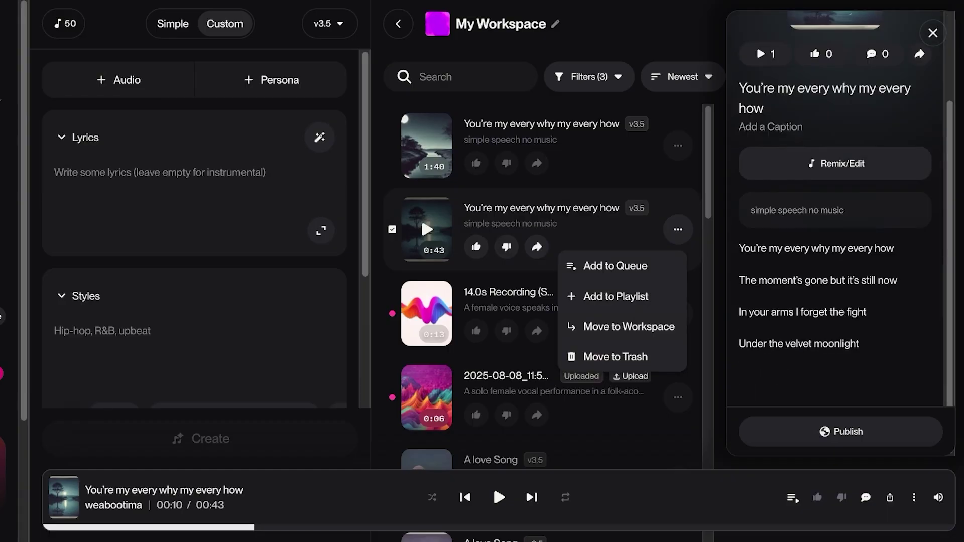
{"action": "key", "text": "Escape"}
{"action": "left_click", "coordinate": [836, 163]}
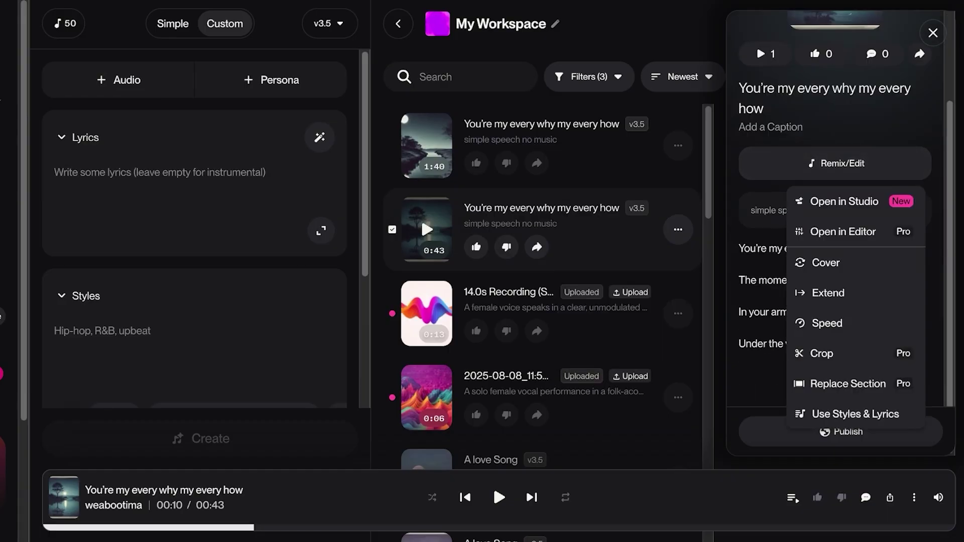
{"action": "left_click", "coordinate": [826, 262]}
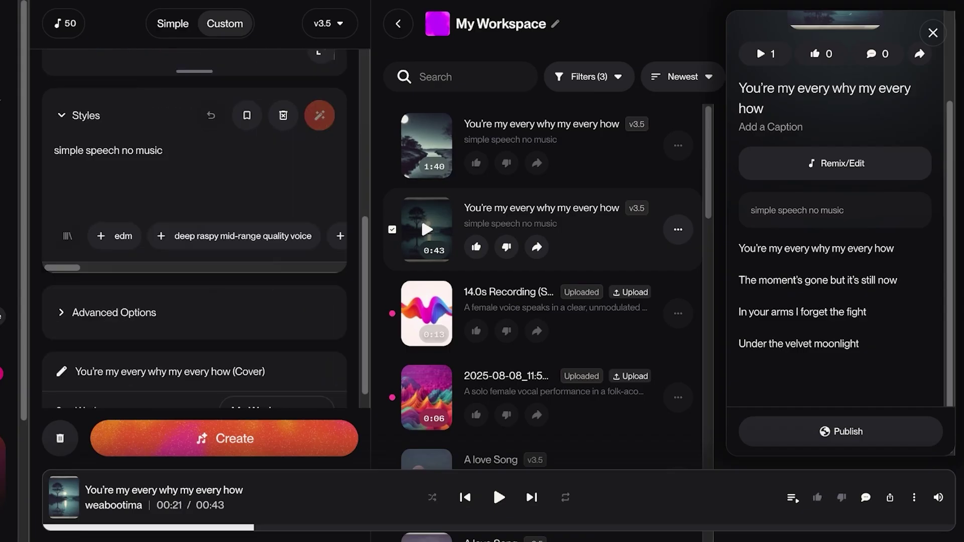
Set the cover styles to 'make this a club style song., edm, a deep raspy male voice'.
{"action": "key", "text": "BackSpace"}
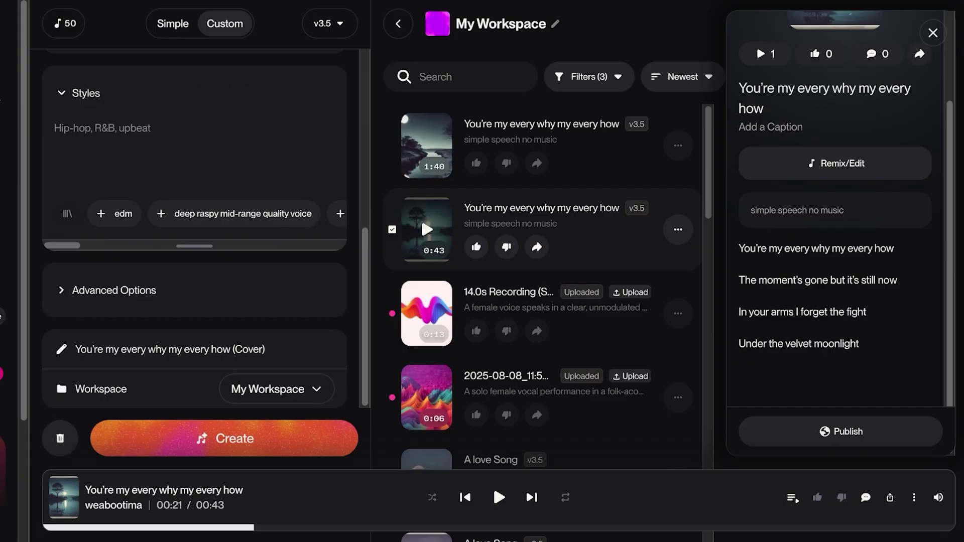
{"action": "type", "text": "make this a club style song."}
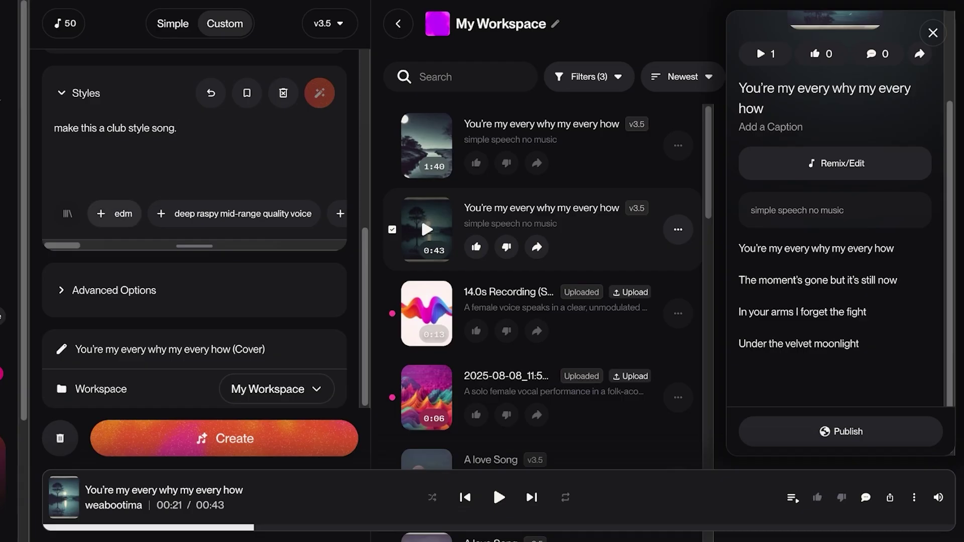
{"action": "left_click", "coordinate": [115, 214]}
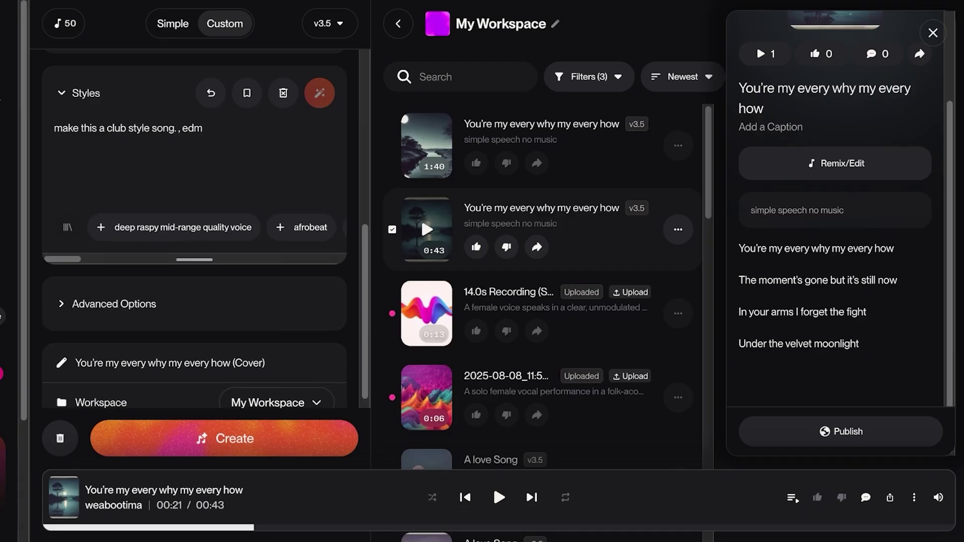
{"action": "left_click", "coordinate": [420, 215]}
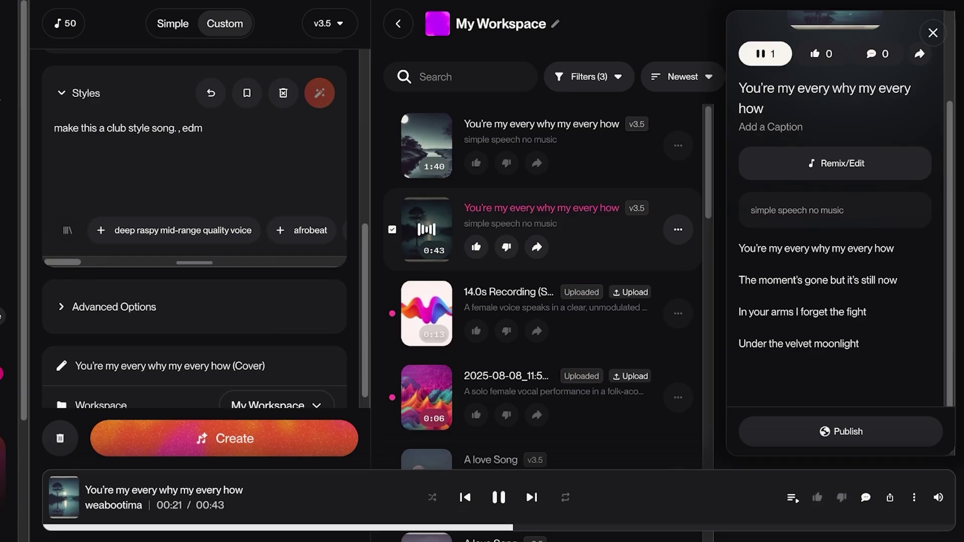
{"action": "left_click", "coordinate": [421, 216]}
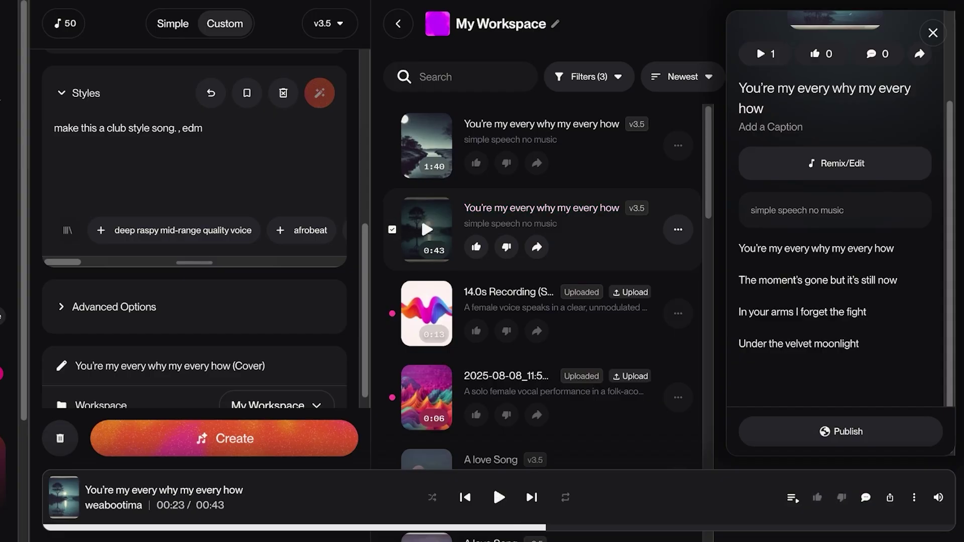
{"action": "type", "text": ", a deep raspy male voice"}
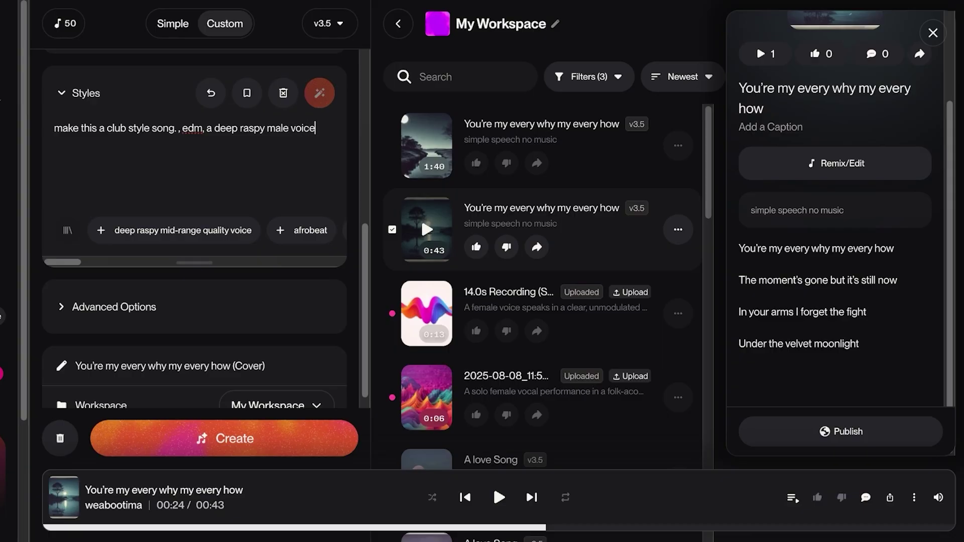
{"action": "scroll", "coordinate": [194, 264], "scroll_direction": "down", "scroll_amount": 3}
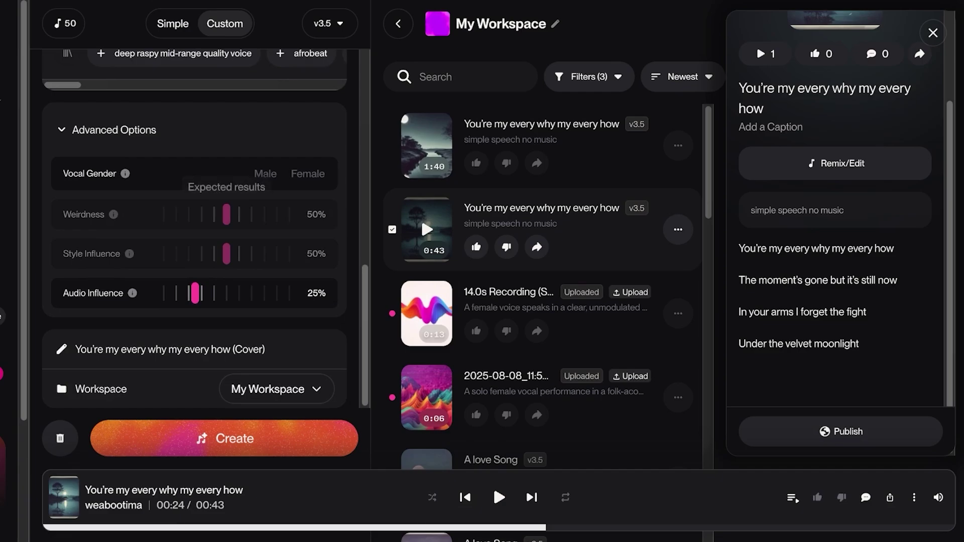
Set Vocal Gender to Male in Advanced Options.
{"action": "left_click", "coordinate": [265, 173]}
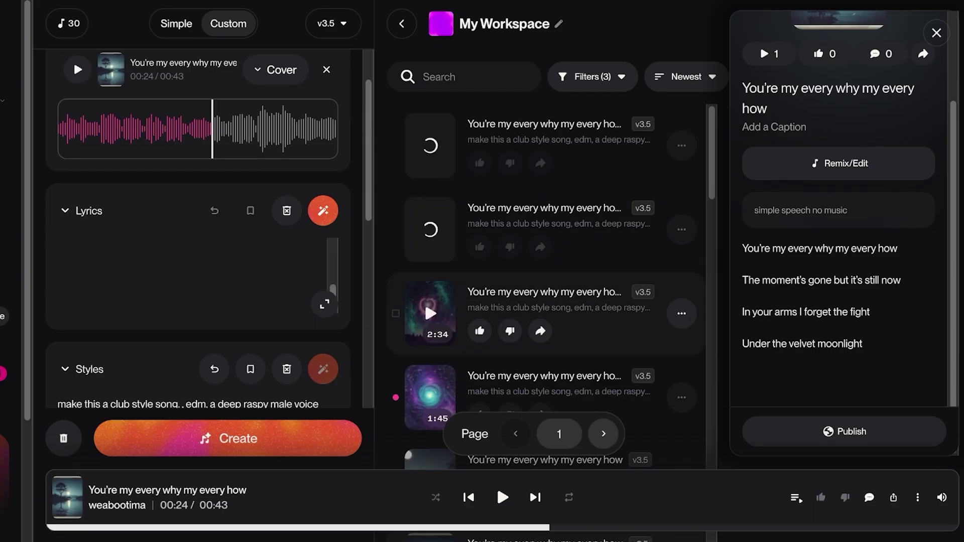
{"action": "scroll", "coordinate": [424, 339], "scroll_direction": "down", "scroll_amount": 2}
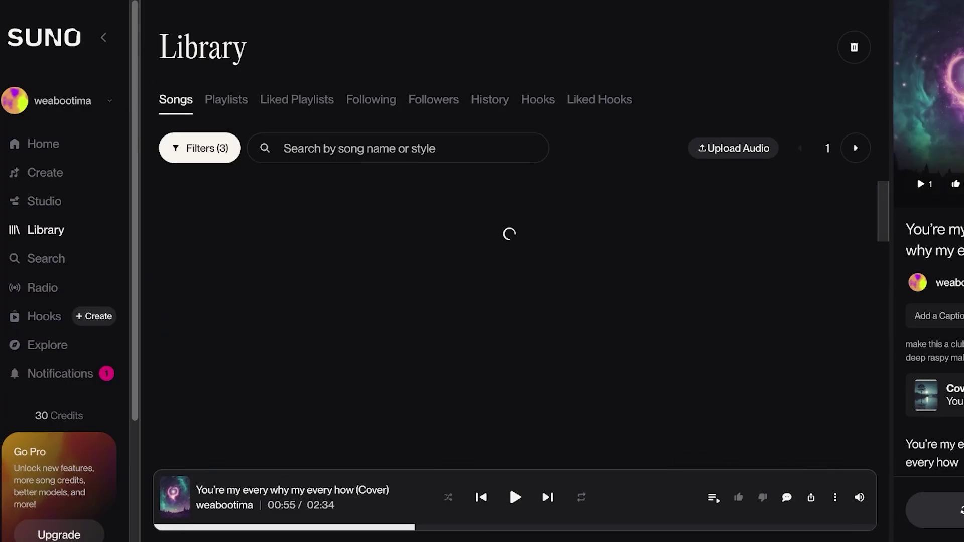
On the Search page, go to the Genres tab and choose Pop Dance.
{"action": "left_click", "coordinate": [46, 258]}
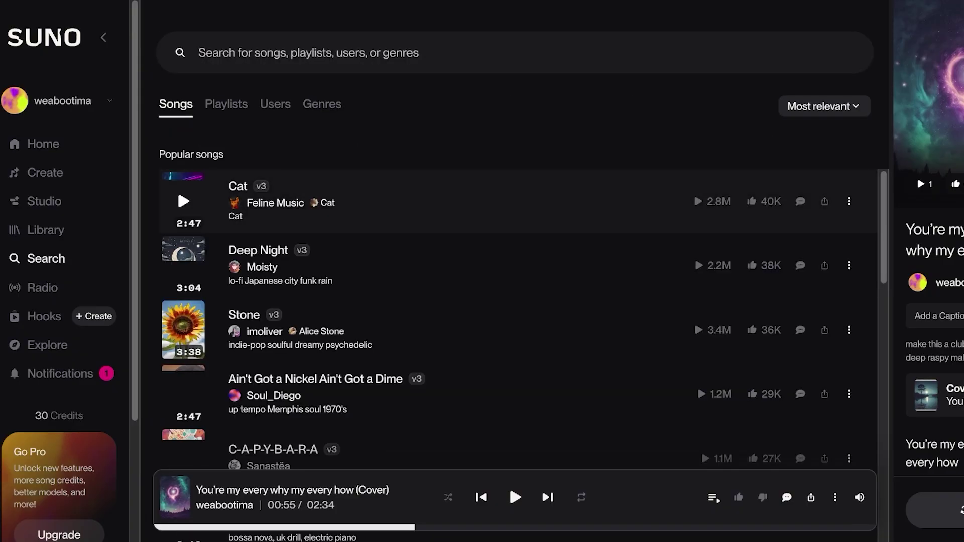
{"action": "scroll", "coordinate": [697, 385], "scroll_direction": "down", "scroll_amount": 1}
{"action": "scroll", "coordinate": [697, 384], "scroll_direction": "up", "scroll_amount": 1}
{"action": "key", "text": "Tab"}
{"action": "key", "text": "Tab"}
{"action": "key", "text": "Tab"}
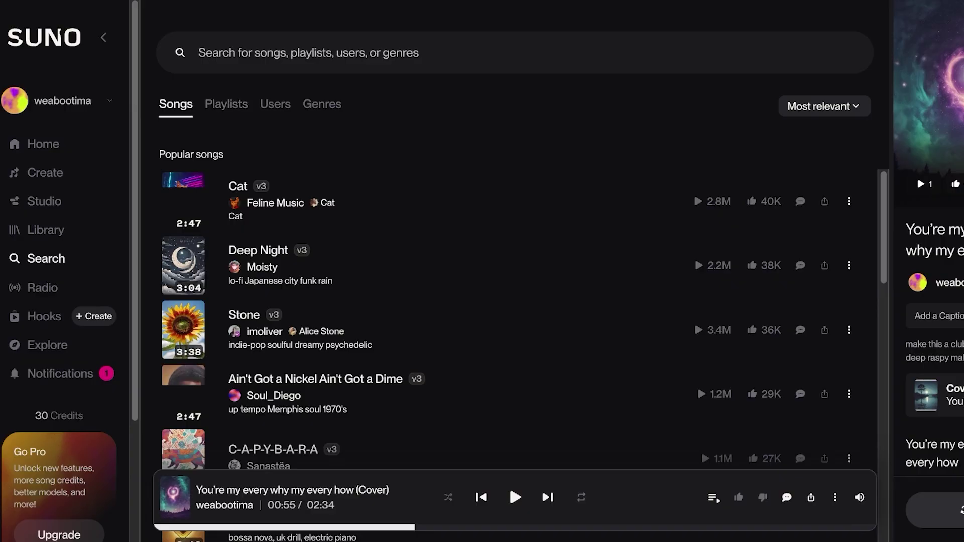
{"action": "left_click", "coordinate": [322, 104]}
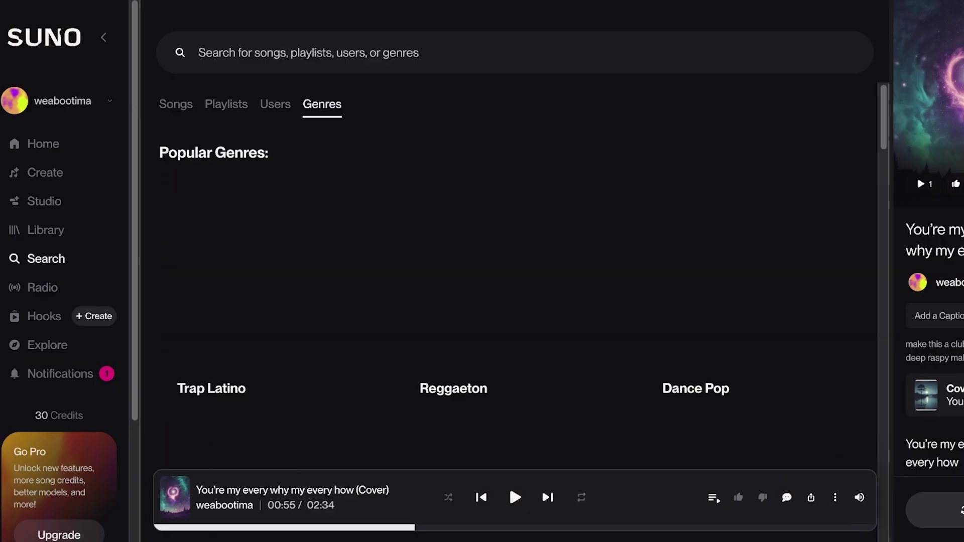
{"action": "scroll", "coordinate": [697, 301], "scroll_direction": "down", "scroll_amount": 5}
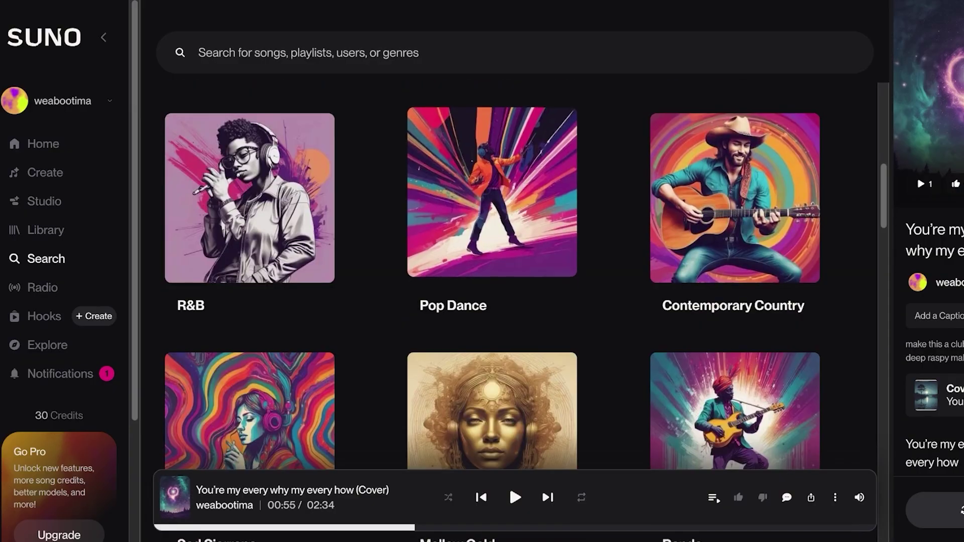
{"action": "scroll", "coordinate": [490, 301], "scroll_direction": "up", "scroll_amount": 3}
{"action": "scroll", "coordinate": [490, 301], "scroll_direction": "down", "scroll_amount": 6}
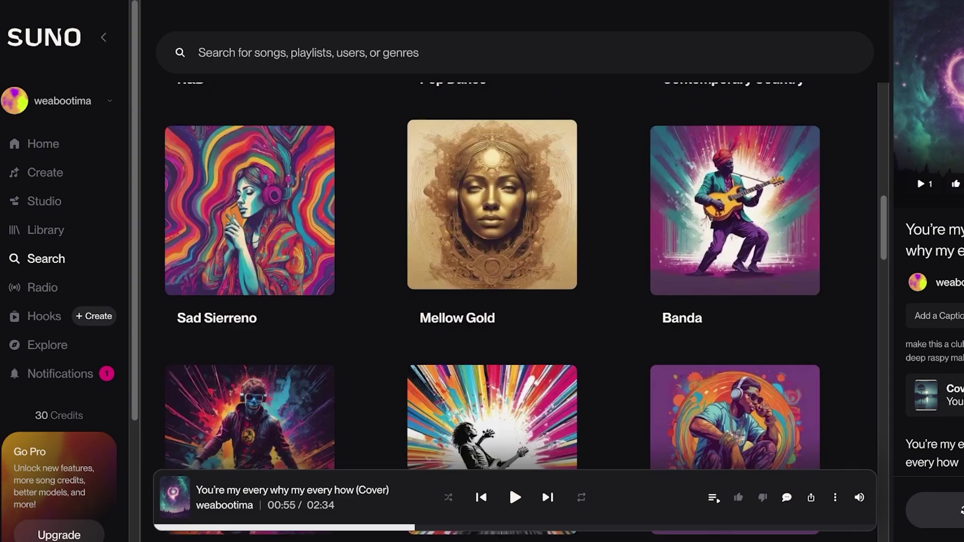
{"action": "scroll", "coordinate": [490, 302], "scroll_direction": "up", "scroll_amount": 3}
{"action": "left_click", "coordinate": [492, 173]}
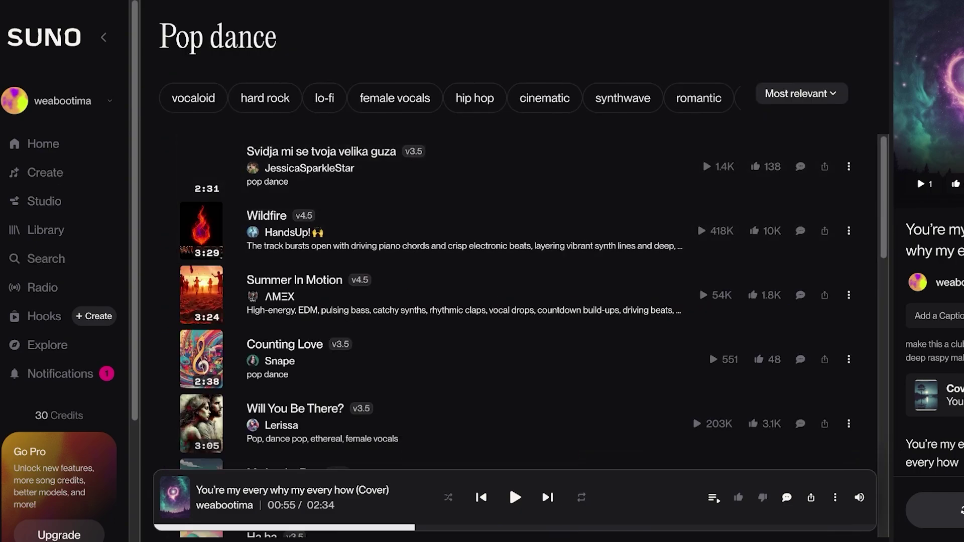
{"action": "scroll", "coordinate": [699, 285], "scroll_direction": "down", "scroll_amount": 3}
{"action": "scroll", "coordinate": [700, 285], "scroll_direction": "down", "scroll_amount": 8}
{"action": "scroll", "coordinate": [452, 98], "scroll_direction": "down", "scroll_amount": 3}
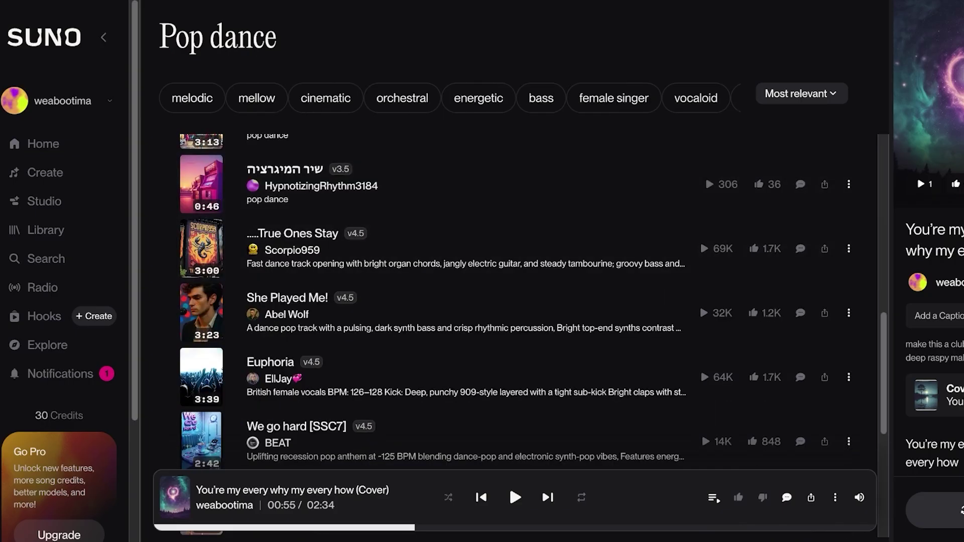
{"action": "scroll", "coordinate": [705, 175], "scroll_direction": "down", "scroll_amount": 3}
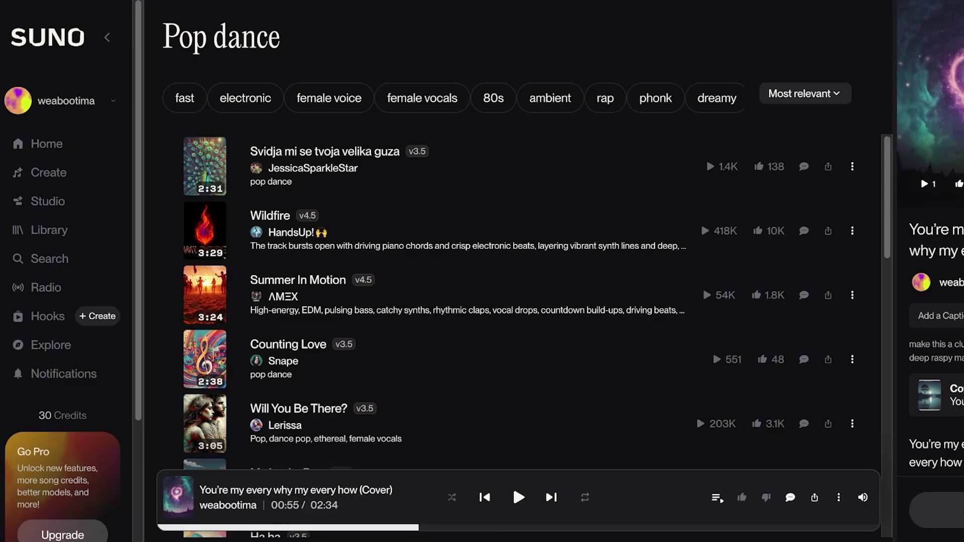
Open the Upgrade plans and compare monthly and yearly prices, ending on monthly.
{"action": "left_click", "coordinate": [63, 534]}
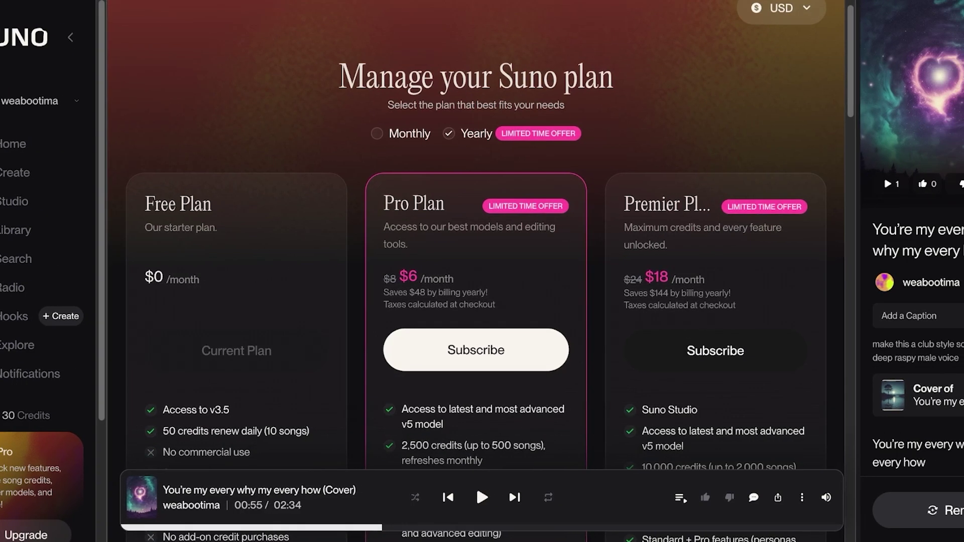
{"action": "left_click", "coordinate": [400, 134]}
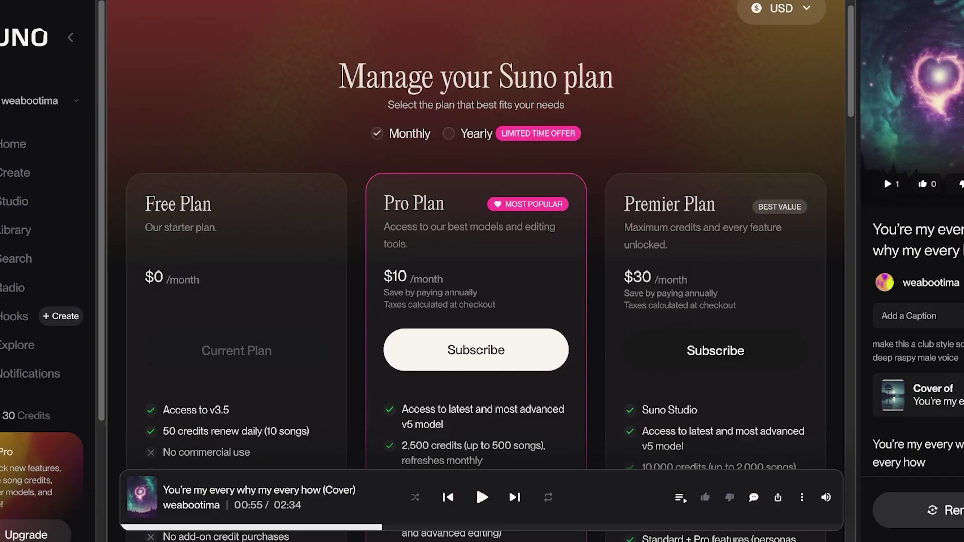
{"action": "left_click", "coordinate": [467, 133]}
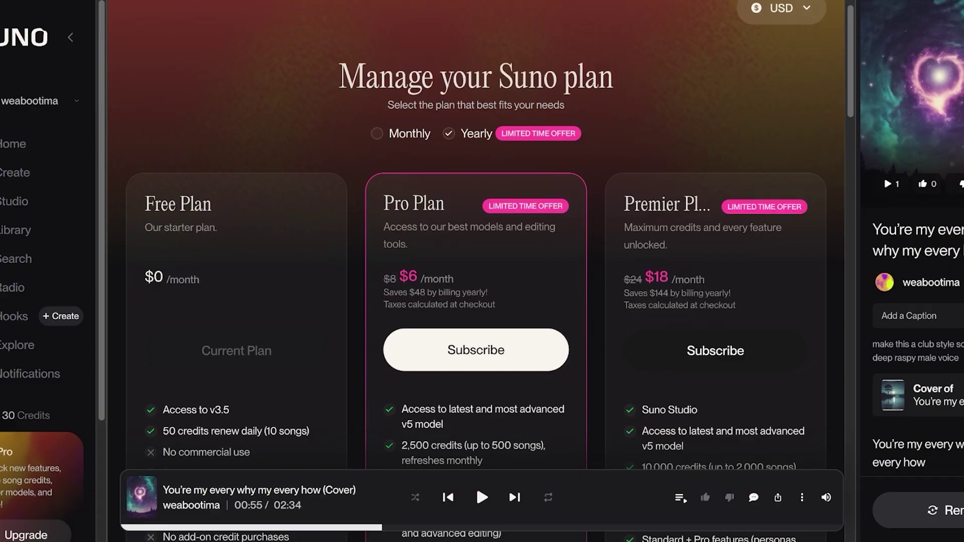
{"action": "left_click", "coordinate": [400, 134]}
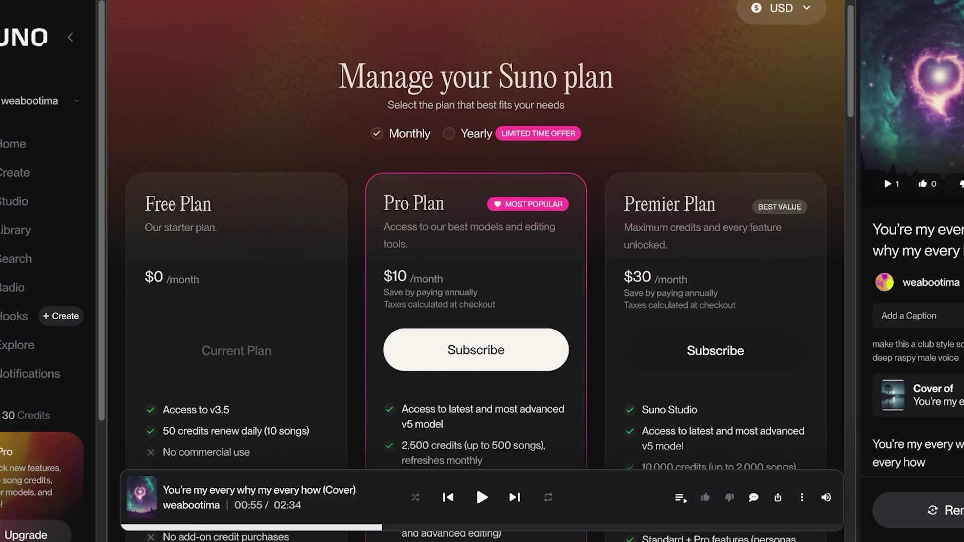
{"action": "scroll", "coordinate": [474, 271], "scroll_direction": "down", "scroll_amount": 3}
{"action": "scroll", "coordinate": [474, 271], "scroll_direction": "down", "scroll_amount": 3}
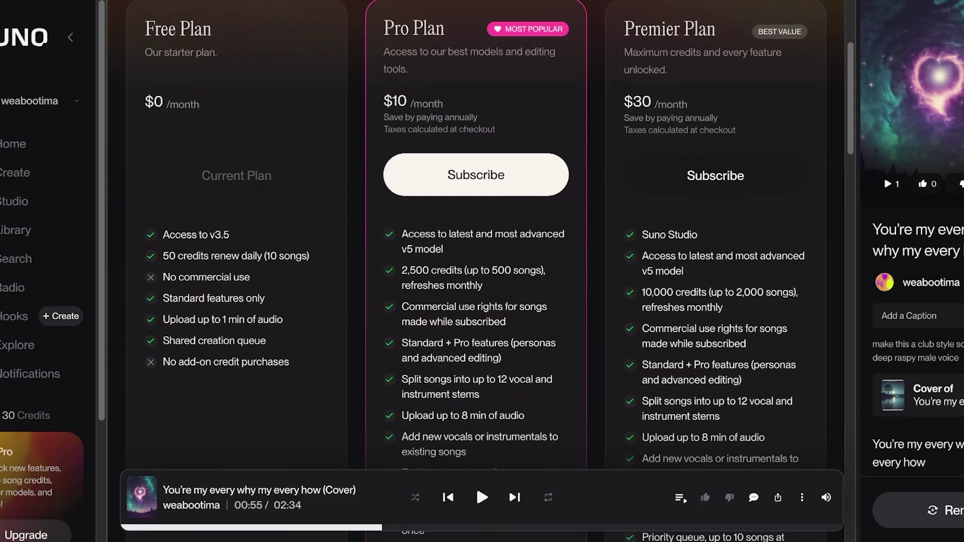
{"action": "scroll", "coordinate": [475, 272], "scroll_direction": "down", "scroll_amount": 1}
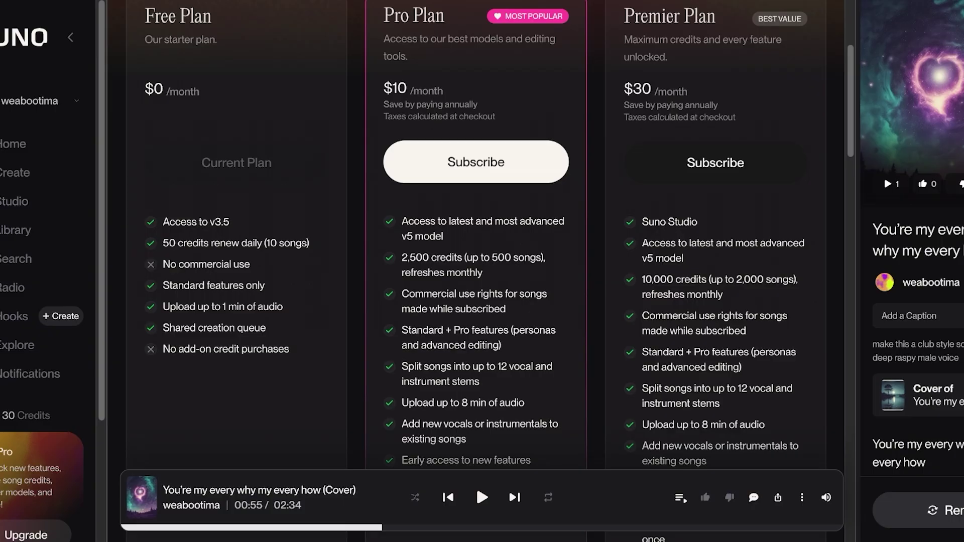
{"action": "scroll", "coordinate": [474, 271], "scroll_direction": "down", "scroll_amount": 1}
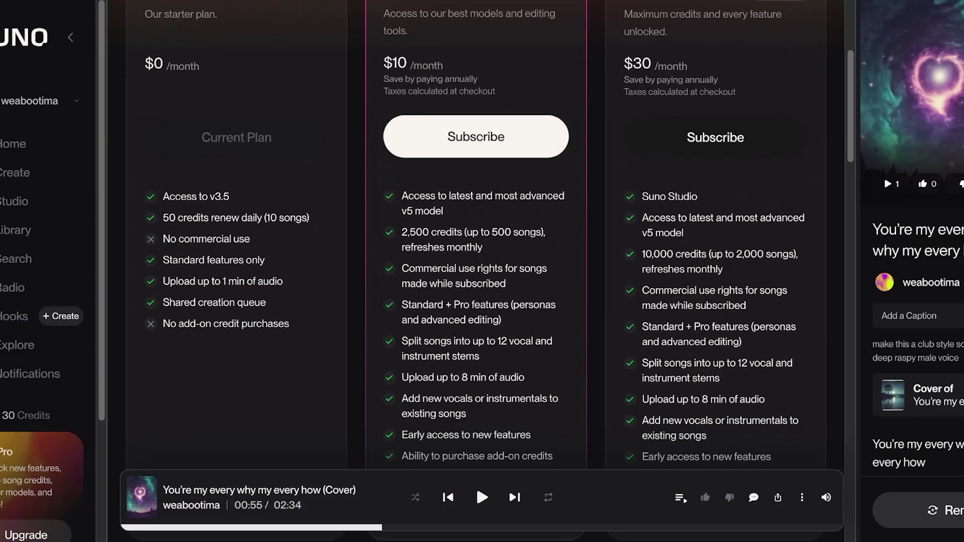
{"action": "scroll", "coordinate": [476, 272], "scroll_direction": "up", "scroll_amount": 2}
{"action": "scroll", "coordinate": [474, 271], "scroll_direction": "up", "scroll_amount": 1}
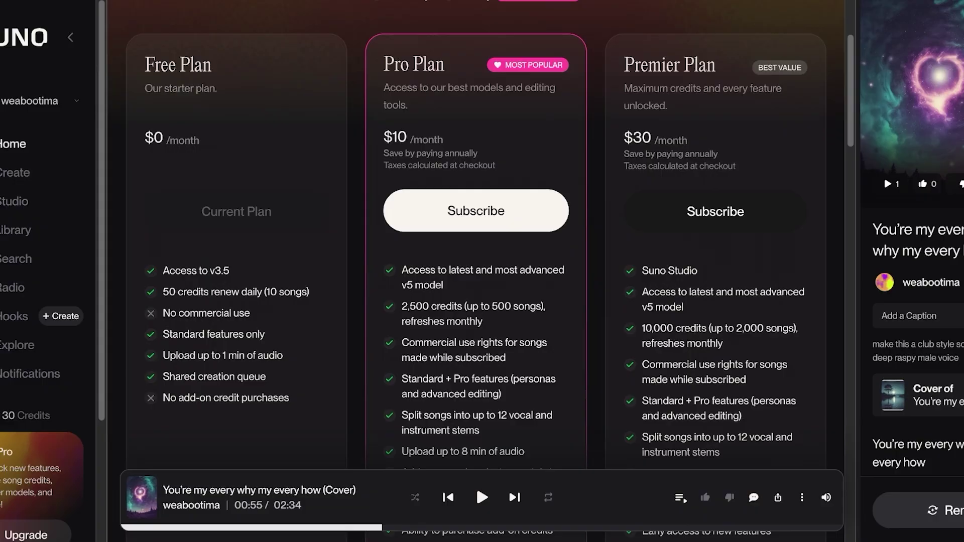
Return to the Home feed and close the right-side song details panel.
{"action": "left_click", "coordinate": [13, 143]}
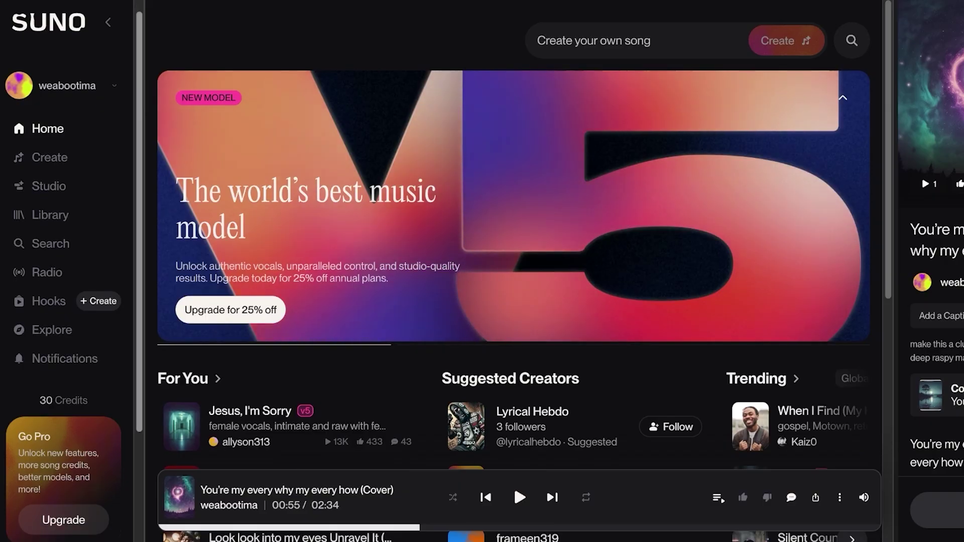
{"action": "scroll", "coordinate": [68, 302], "scroll_direction": "down", "scroll_amount": 3}
{"action": "scroll", "coordinate": [453, 226], "scroll_direction": "down", "scroll_amount": 3}
{"action": "scroll", "coordinate": [69, 226], "scroll_direction": "up", "scroll_amount": 3}
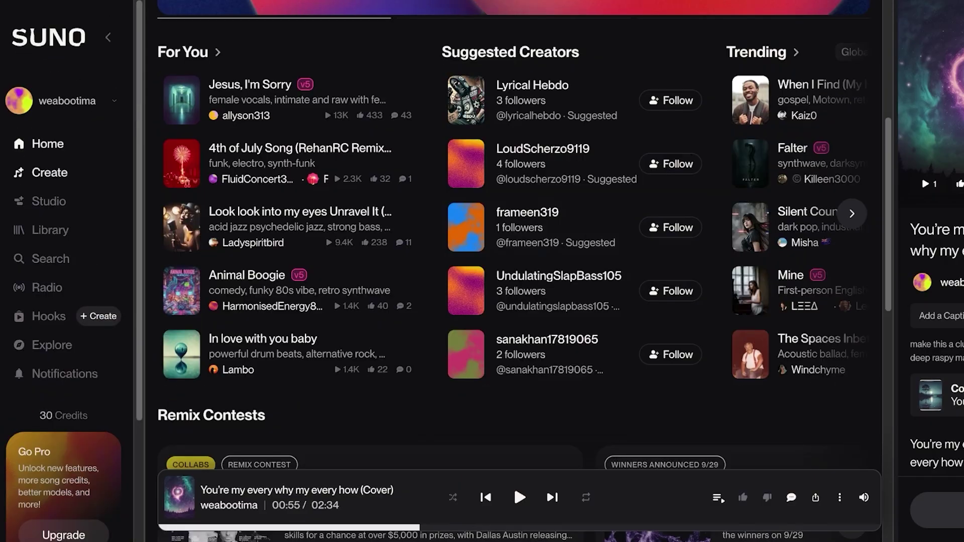
{"action": "left_click", "coordinate": [50, 171]}
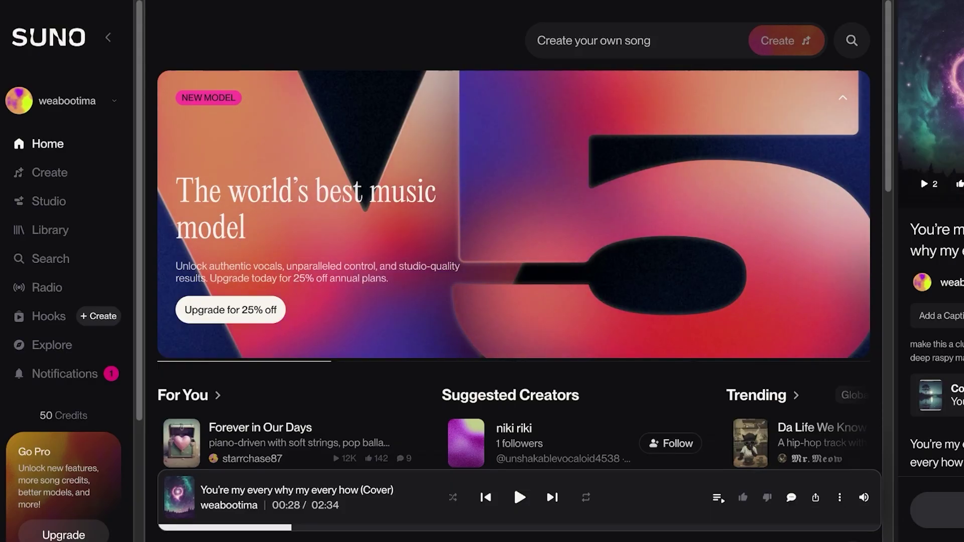
{"action": "key", "text": "Escape"}
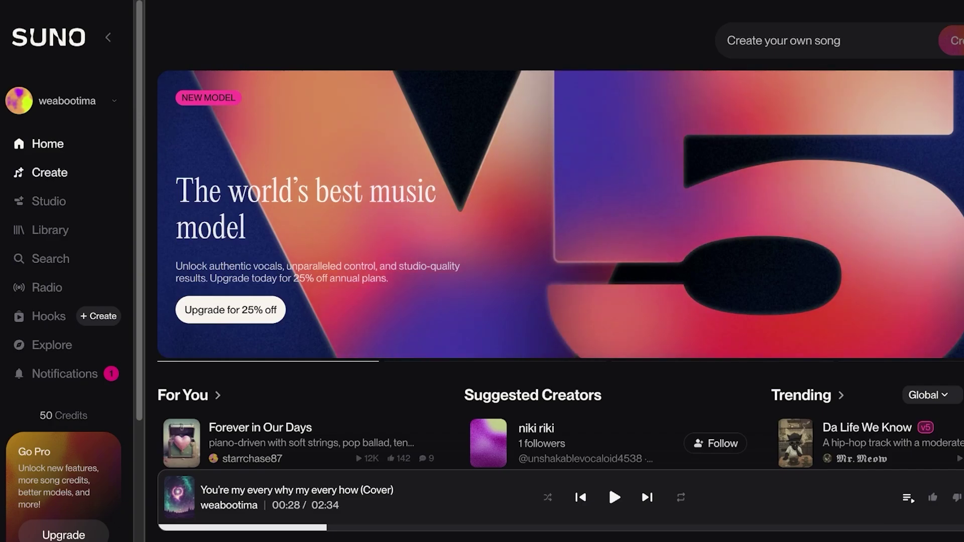
Open Upgrade and review the Free, Pro and Premier plans and comparison table.
{"action": "left_click", "coordinate": [49, 172]}
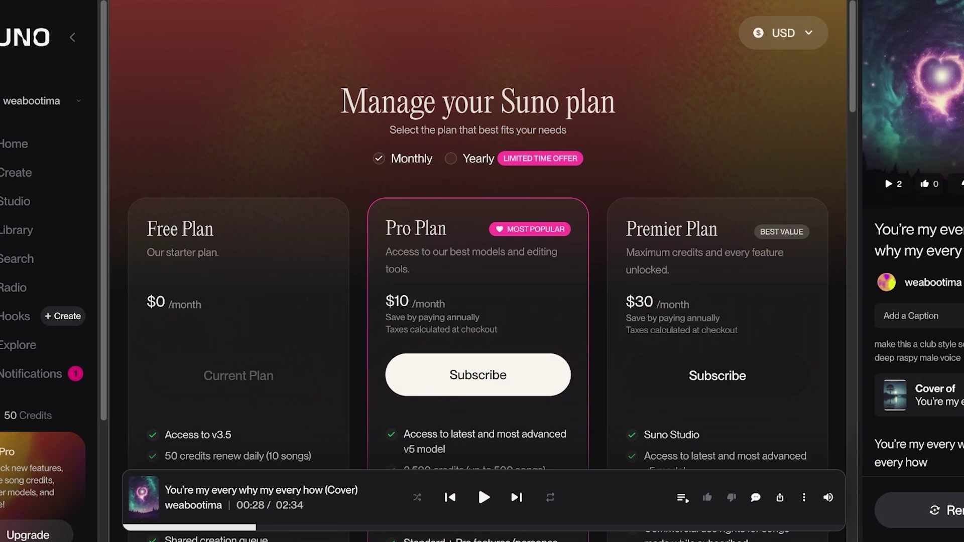
{"action": "scroll", "coordinate": [482, 302], "scroll_direction": "down", "scroll_amount": 4}
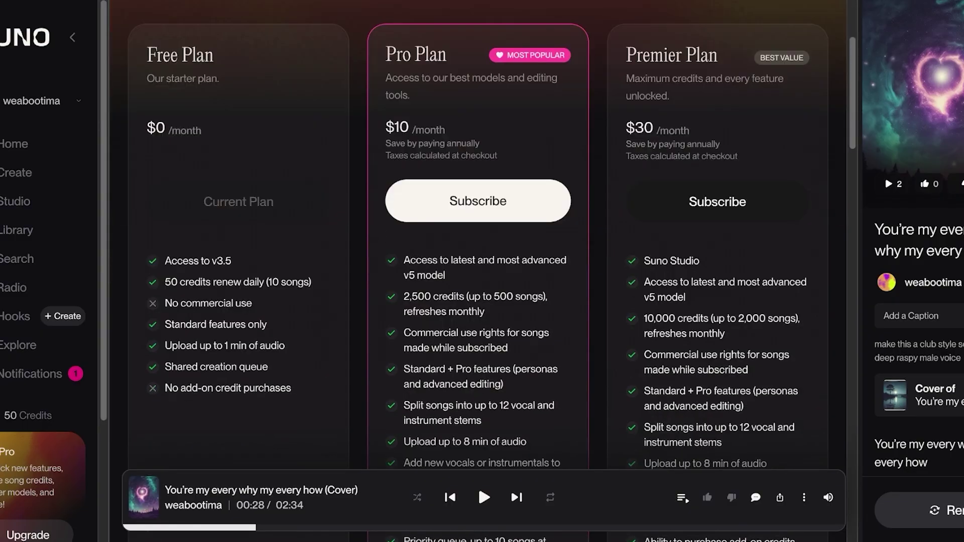
{"action": "scroll", "coordinate": [482, 302], "scroll_direction": "down", "scroll_amount": 4}
{"action": "scroll", "coordinate": [482, 301], "scroll_direction": "down", "scroll_amount": 4}
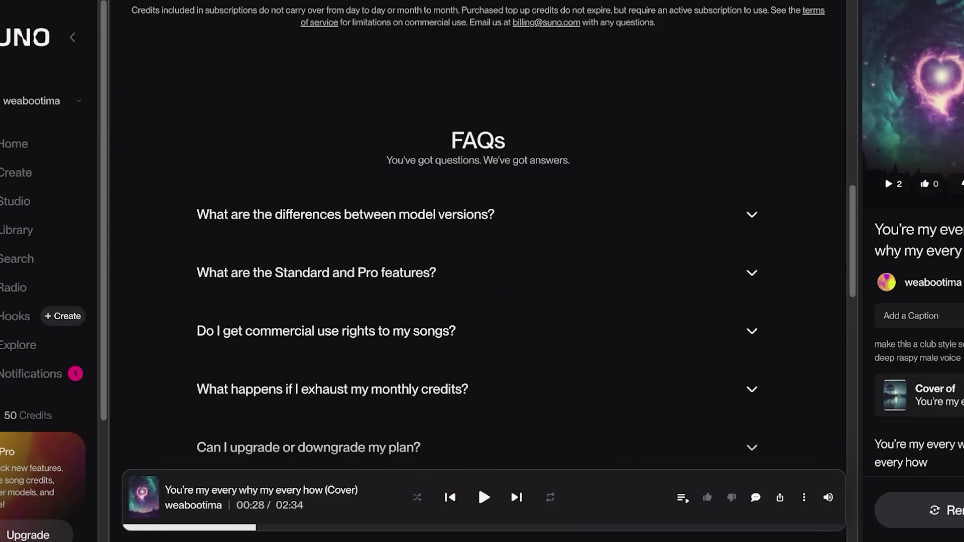
{"action": "scroll", "coordinate": [482, 301], "scroll_direction": "up", "scroll_amount": 5}
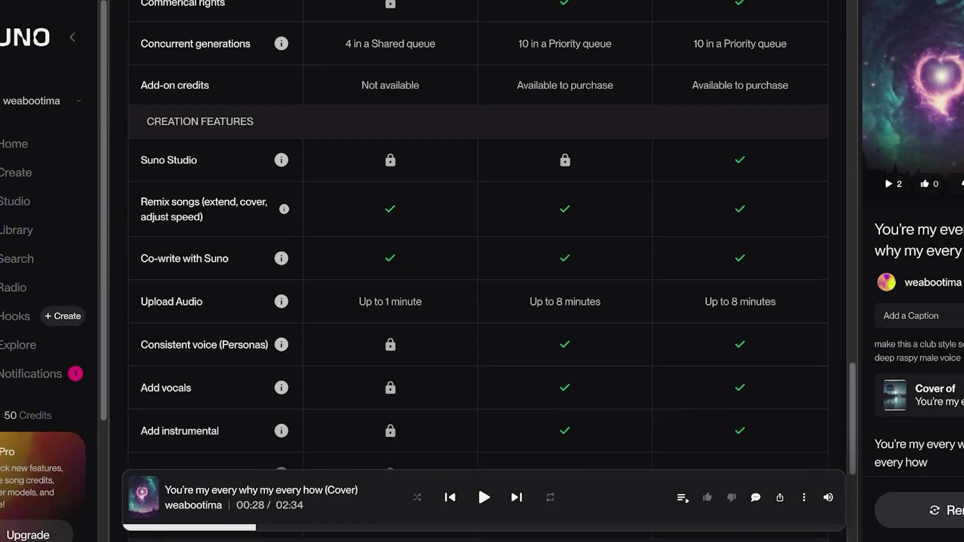
{"action": "scroll", "coordinate": [483, 302], "scroll_direction": "down", "scroll_amount": 5}
{"action": "scroll", "coordinate": [483, 302], "scroll_direction": "up", "scroll_amount": 10}
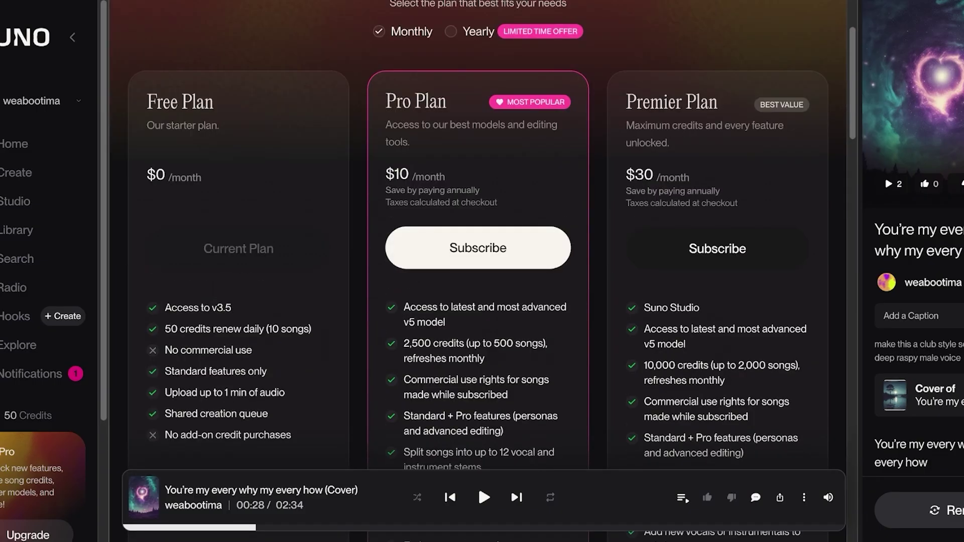
{"action": "scroll", "coordinate": [482, 301], "scroll_direction": "down", "scroll_amount": 3}
{"action": "scroll", "coordinate": [482, 302], "scroll_direction": "down", "scroll_amount": 4}
{"action": "scroll", "coordinate": [482, 302], "scroll_direction": "up", "scroll_amount": 1}
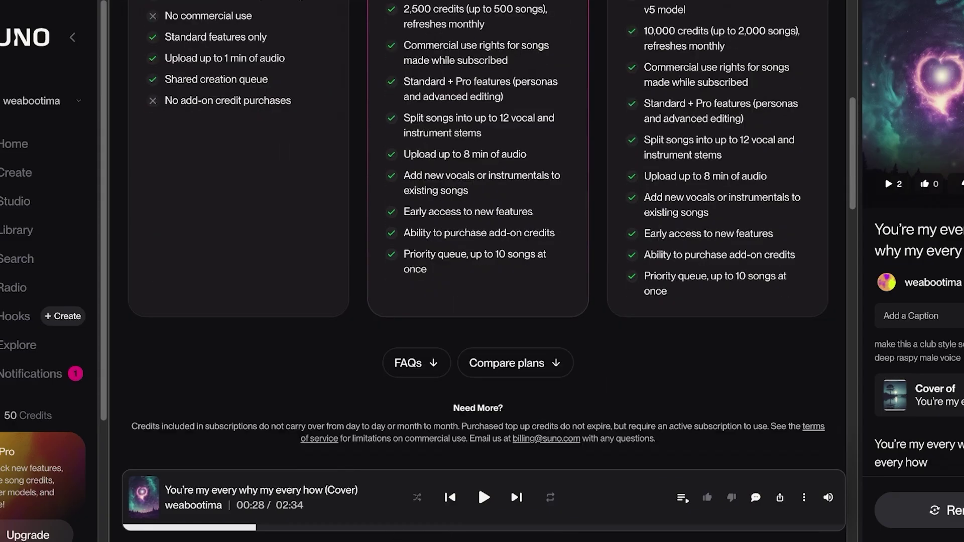
{"action": "scroll", "coordinate": [482, 302], "scroll_direction": "up", "scroll_amount": 3}
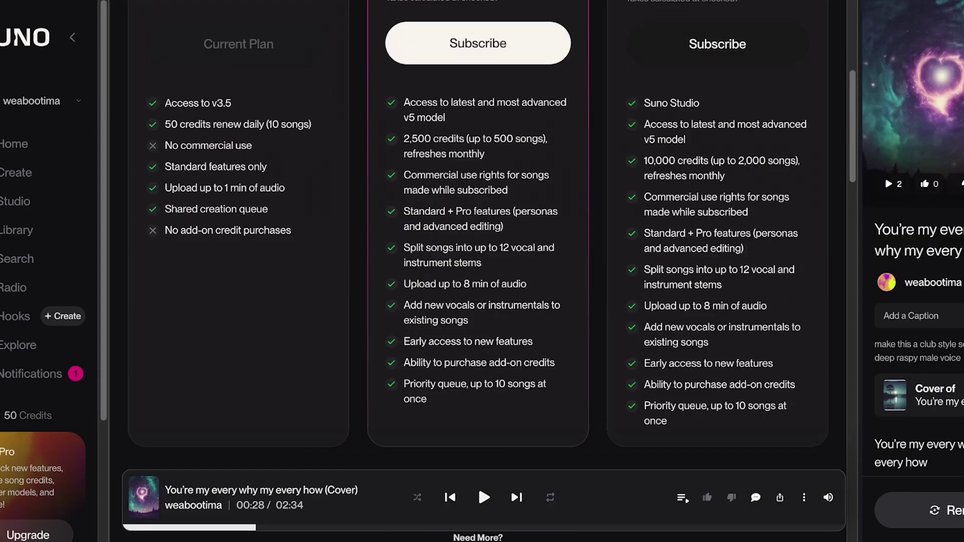
{"action": "scroll", "coordinate": [482, 301], "scroll_direction": "down", "scroll_amount": 5}
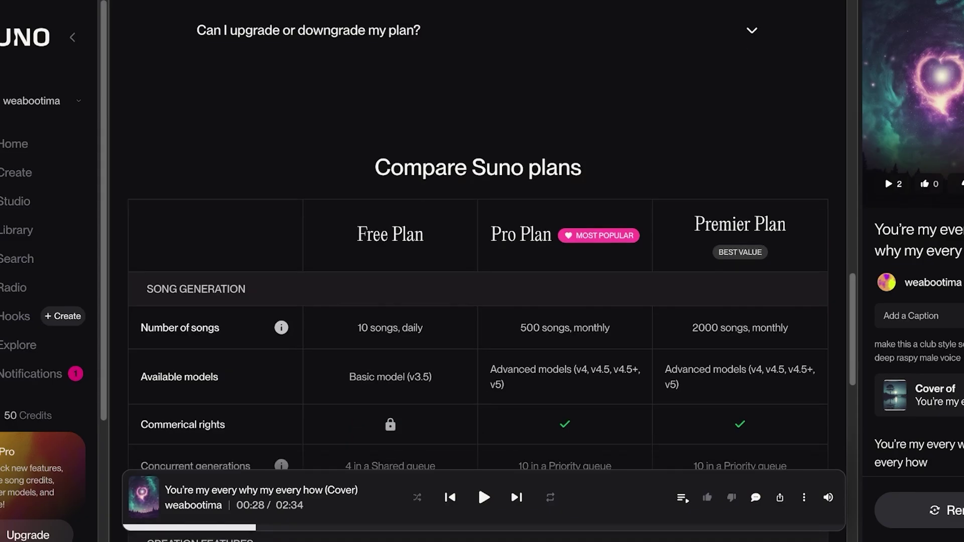
{"action": "scroll", "coordinate": [482, 301], "scroll_direction": "down", "scroll_amount": 5}
{"action": "scroll", "coordinate": [482, 302], "scroll_direction": "up", "scroll_amount": 3}
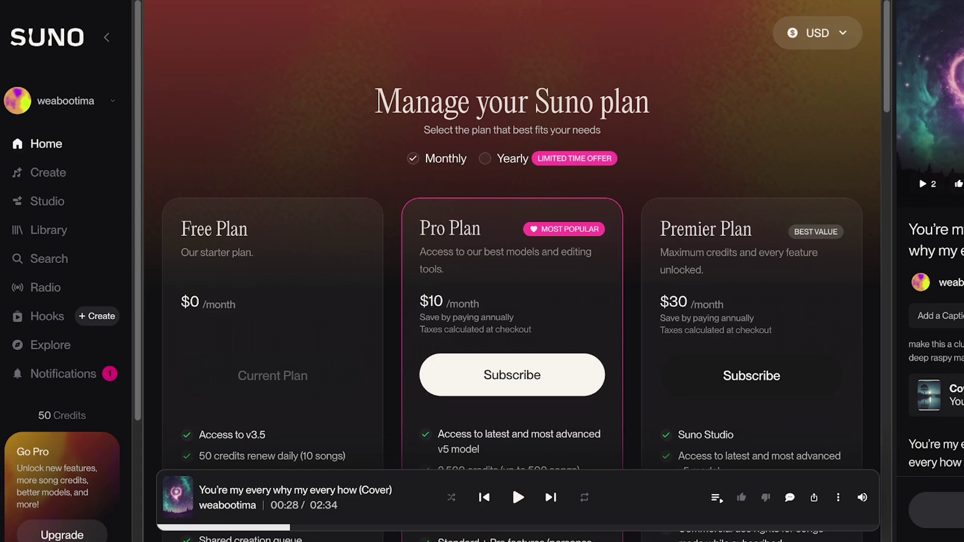
Go back to Suno's Home feed.
{"action": "left_click", "coordinate": [45, 143]}
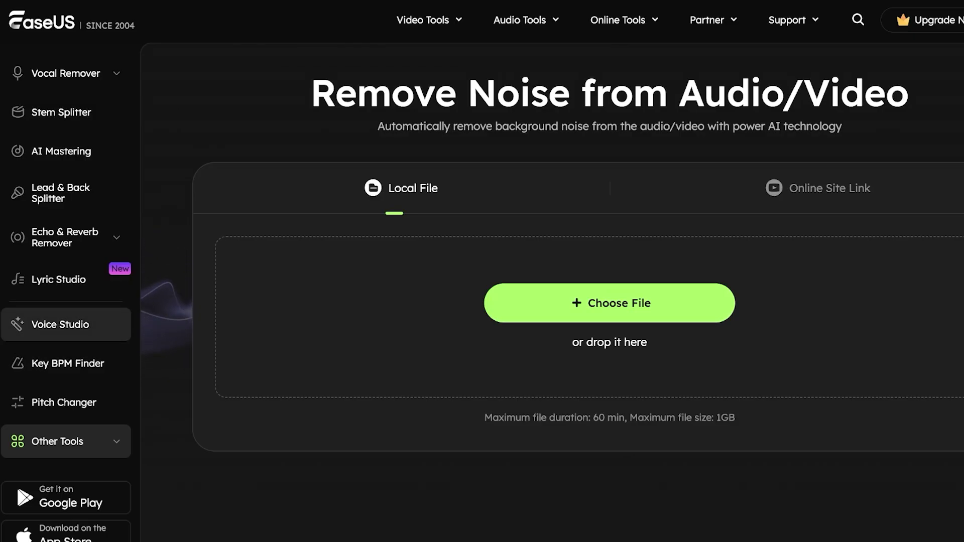
Open the Voice Studio gallery of AI singer voices in EaseUS Online Multimedia.
{"action": "left_click", "coordinate": [61, 324]}
{"action": "scroll", "coordinate": [497, 301], "scroll_direction": "down", "scroll_amount": 3}
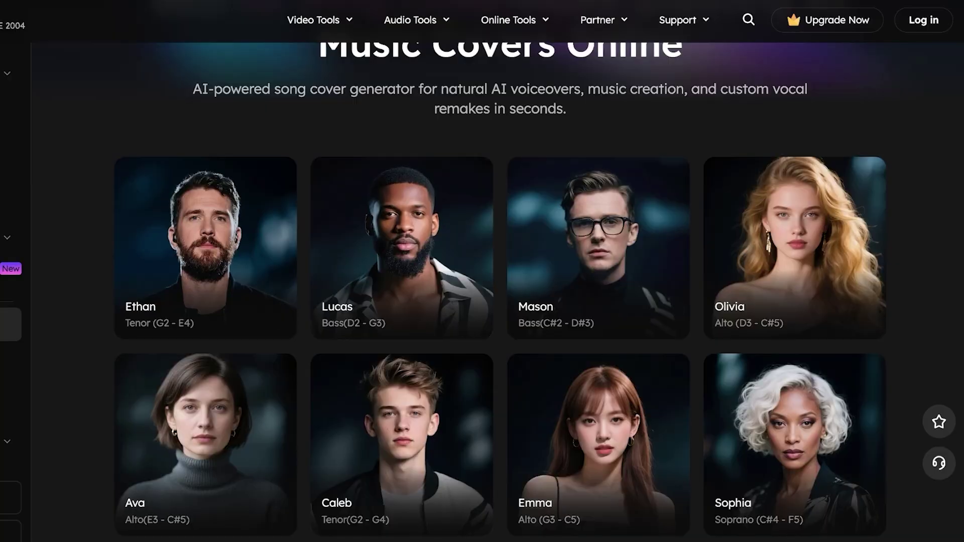
{"action": "scroll", "coordinate": [452, 301], "scroll_direction": "down", "scroll_amount": 5}
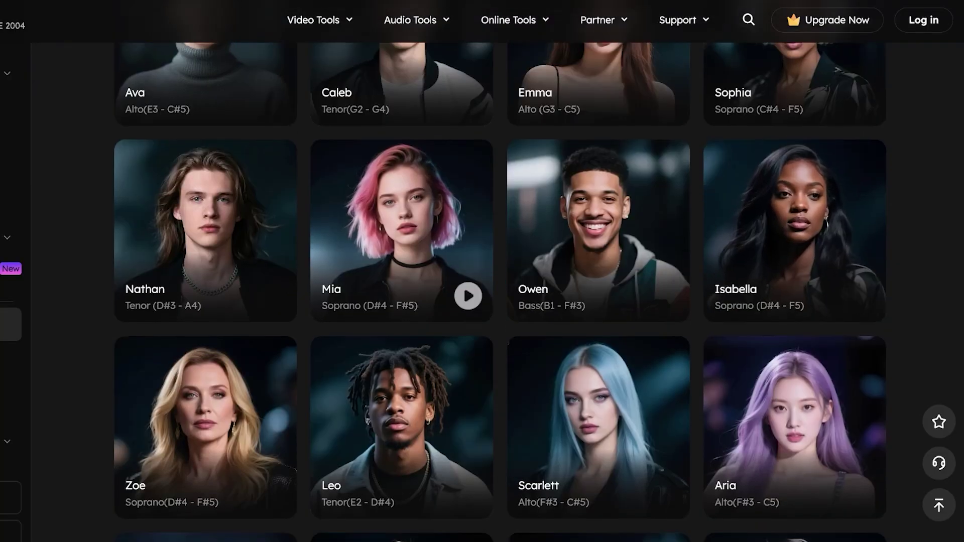
{"action": "scroll", "coordinate": [452, 302], "scroll_direction": "down", "scroll_amount": 5}
{"action": "scroll", "coordinate": [452, 302], "scroll_direction": "down", "scroll_amount": 5}
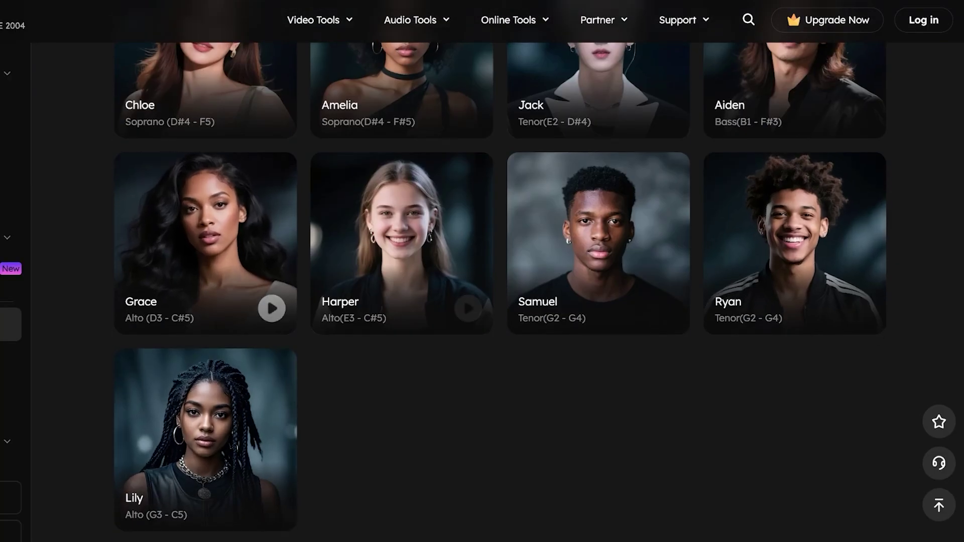
{"action": "scroll", "coordinate": [829, 263], "scroll_direction": "up", "scroll_amount": 5}
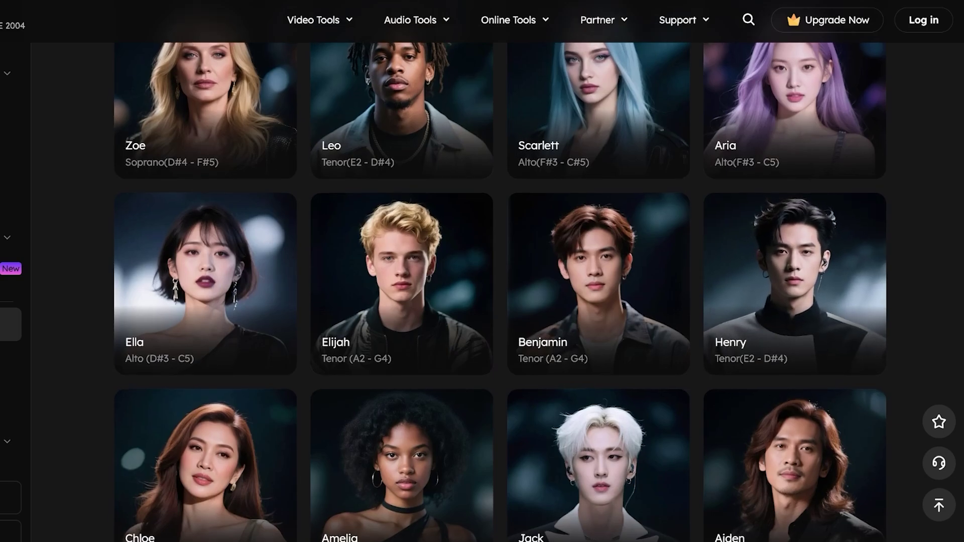
{"action": "scroll", "coordinate": [829, 263], "scroll_direction": "up", "scroll_amount": 3}
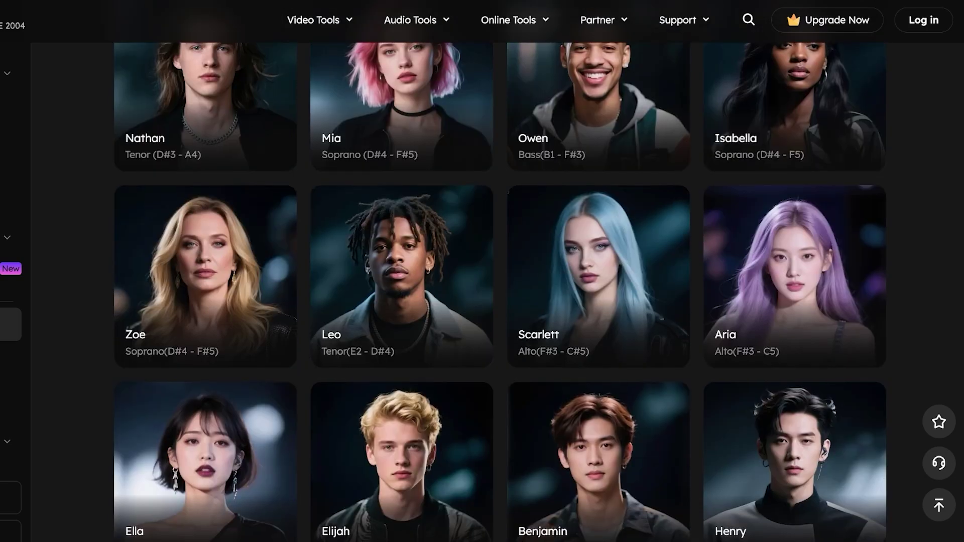
{"action": "scroll", "coordinate": [452, 302], "scroll_direction": "up", "scroll_amount": 3}
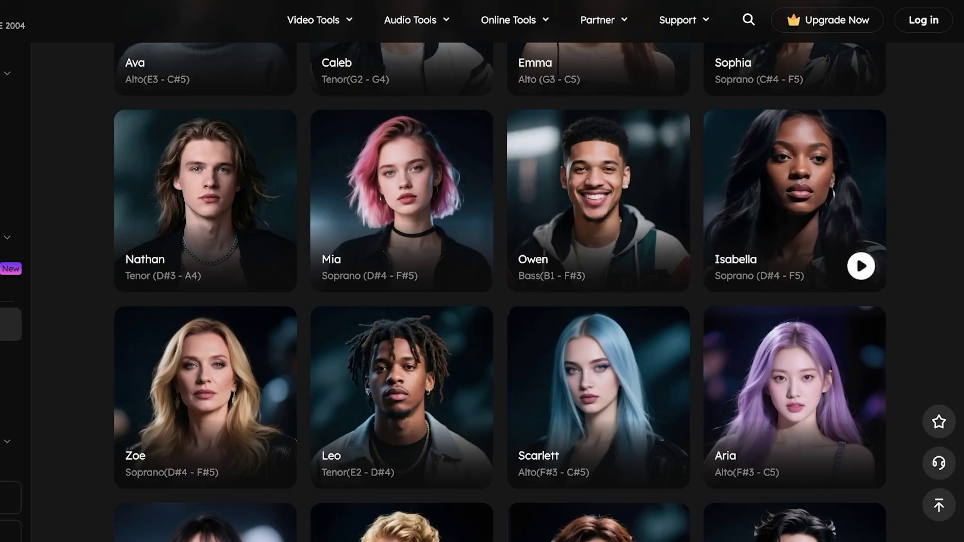
{"action": "scroll", "coordinate": [829, 264], "scroll_direction": "up", "scroll_amount": 5}
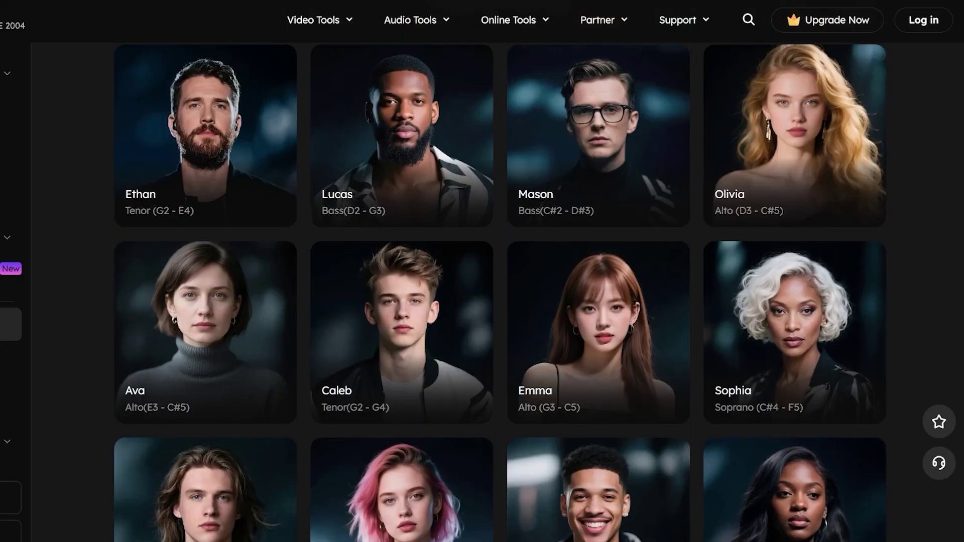
{"action": "scroll", "coordinate": [497, 301], "scroll_direction": "up", "scroll_amount": 5}
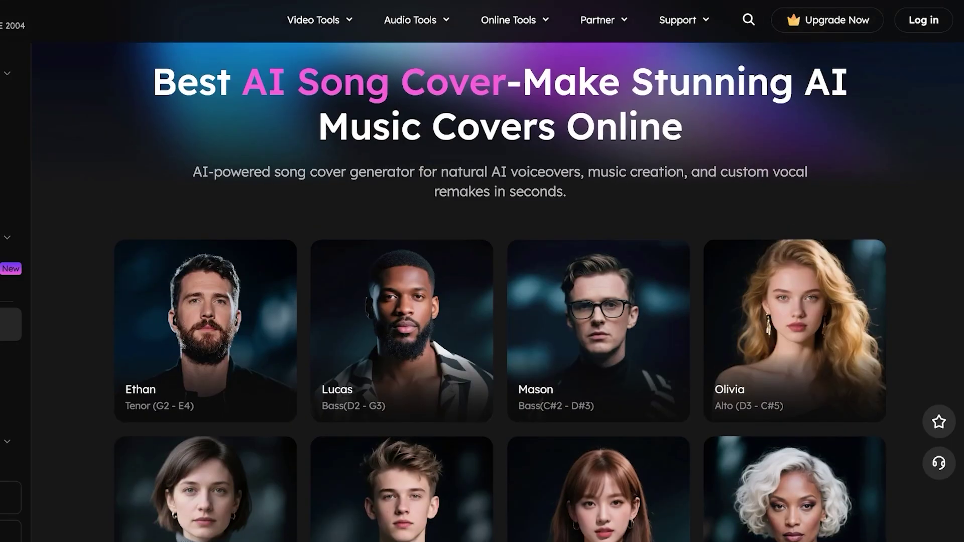
{"action": "scroll", "coordinate": [791, 226], "scroll_direction": "down", "scroll_amount": 4}
{"action": "scroll", "coordinate": [791, 227], "scroll_direction": "down", "scroll_amount": 3}
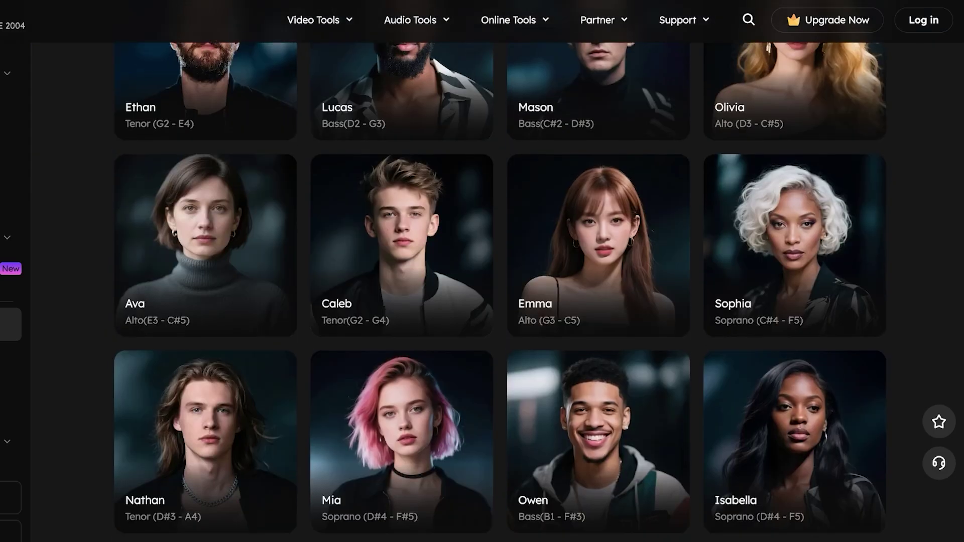
{"action": "scroll", "coordinate": [791, 226], "scroll_direction": "down", "scroll_amount": 1}
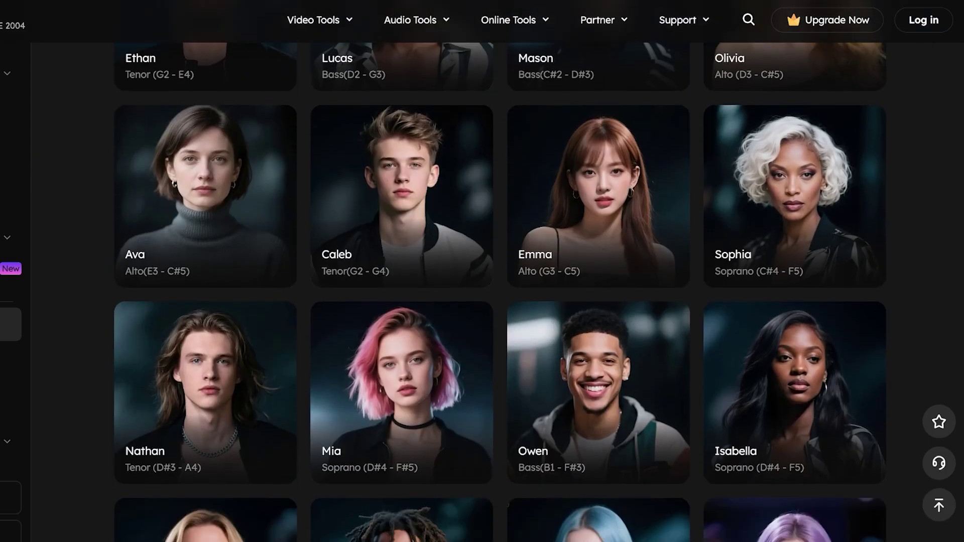
{"action": "scroll", "coordinate": [603, 196], "scroll_direction": "down", "scroll_amount": 4}
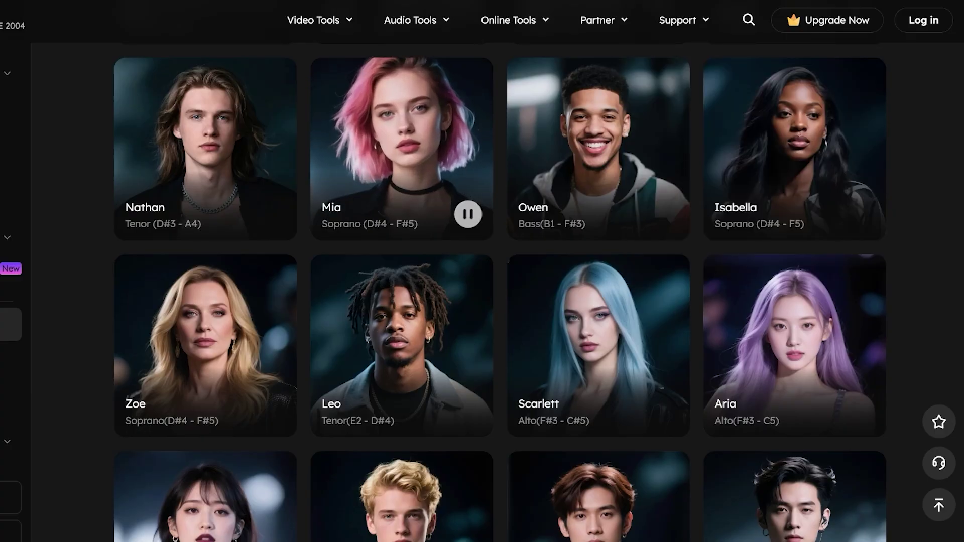
Show the details of Mia's soaring soprano voice (D#4–F#5), with its demo.
{"action": "left_click", "coordinate": [402, 135]}
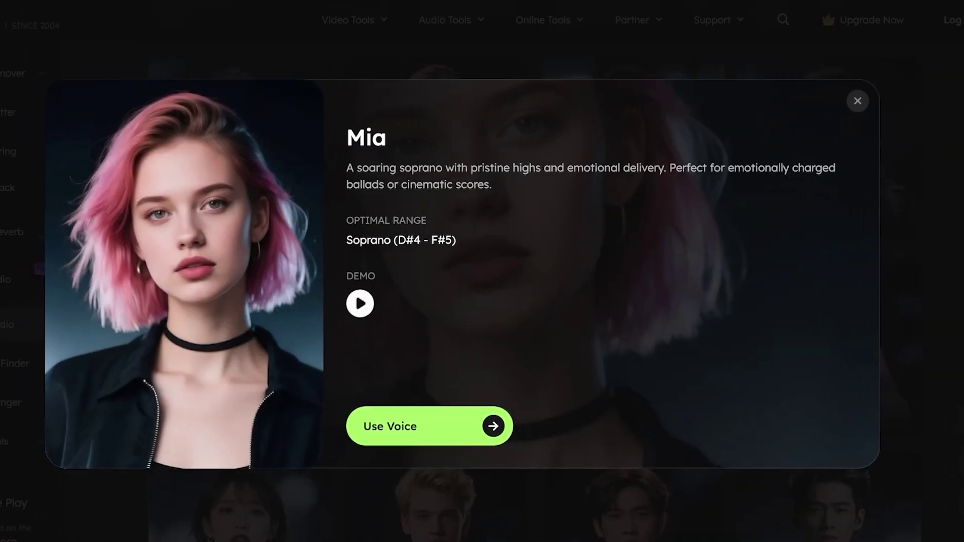